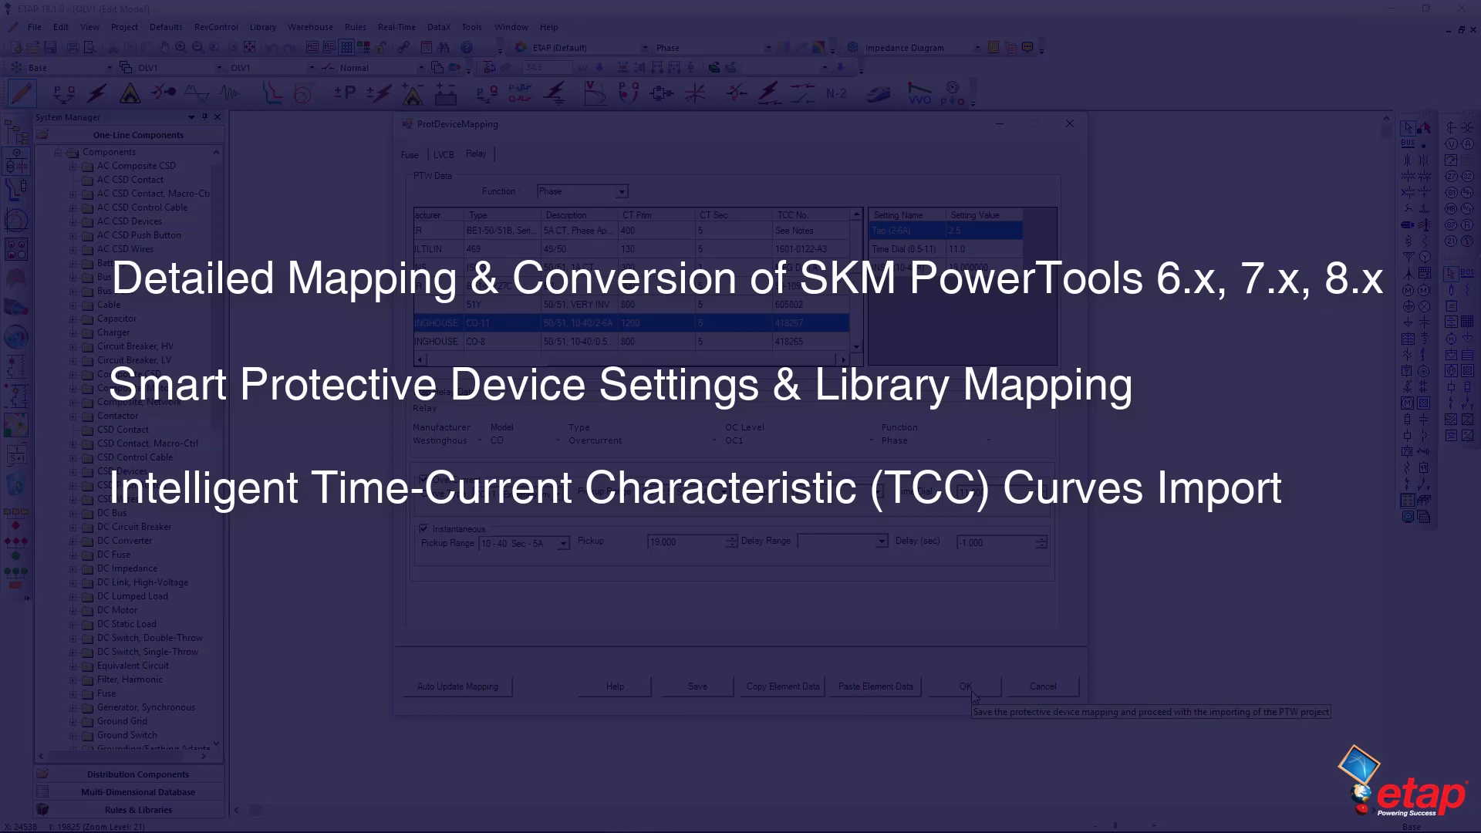
Step: Clear the opening dialog so the empty one-line diagram is ready in edit mode
{"action": "left_click", "coordinate": [973, 697]}
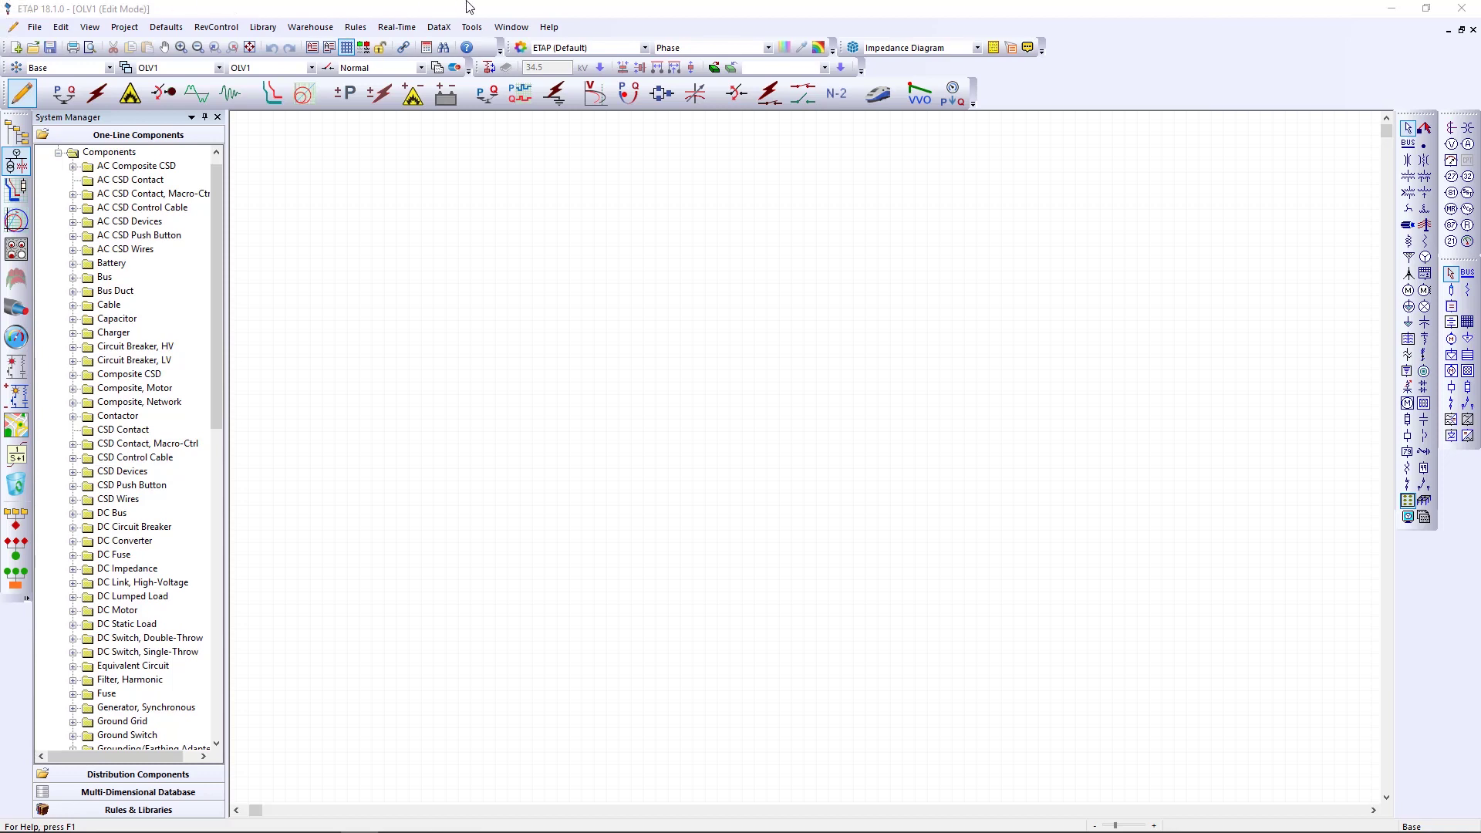
Step: Start a DataX SKM PTW32 8.0 import and load the PLANT.PRJ project
{"action": "left_click", "coordinate": [452, 29]}
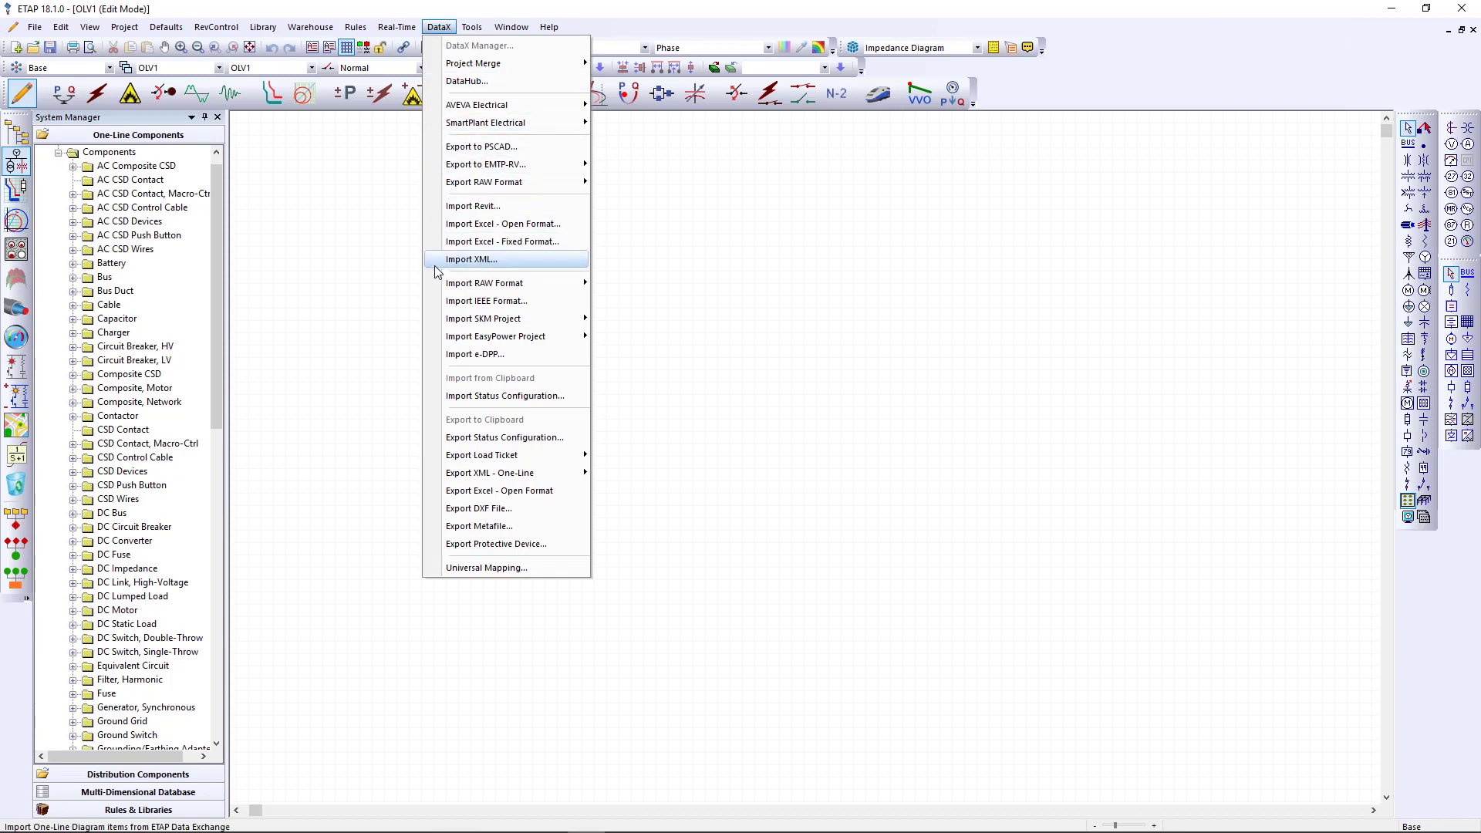
{"action": "mouse_move", "coordinate": [484, 318]}
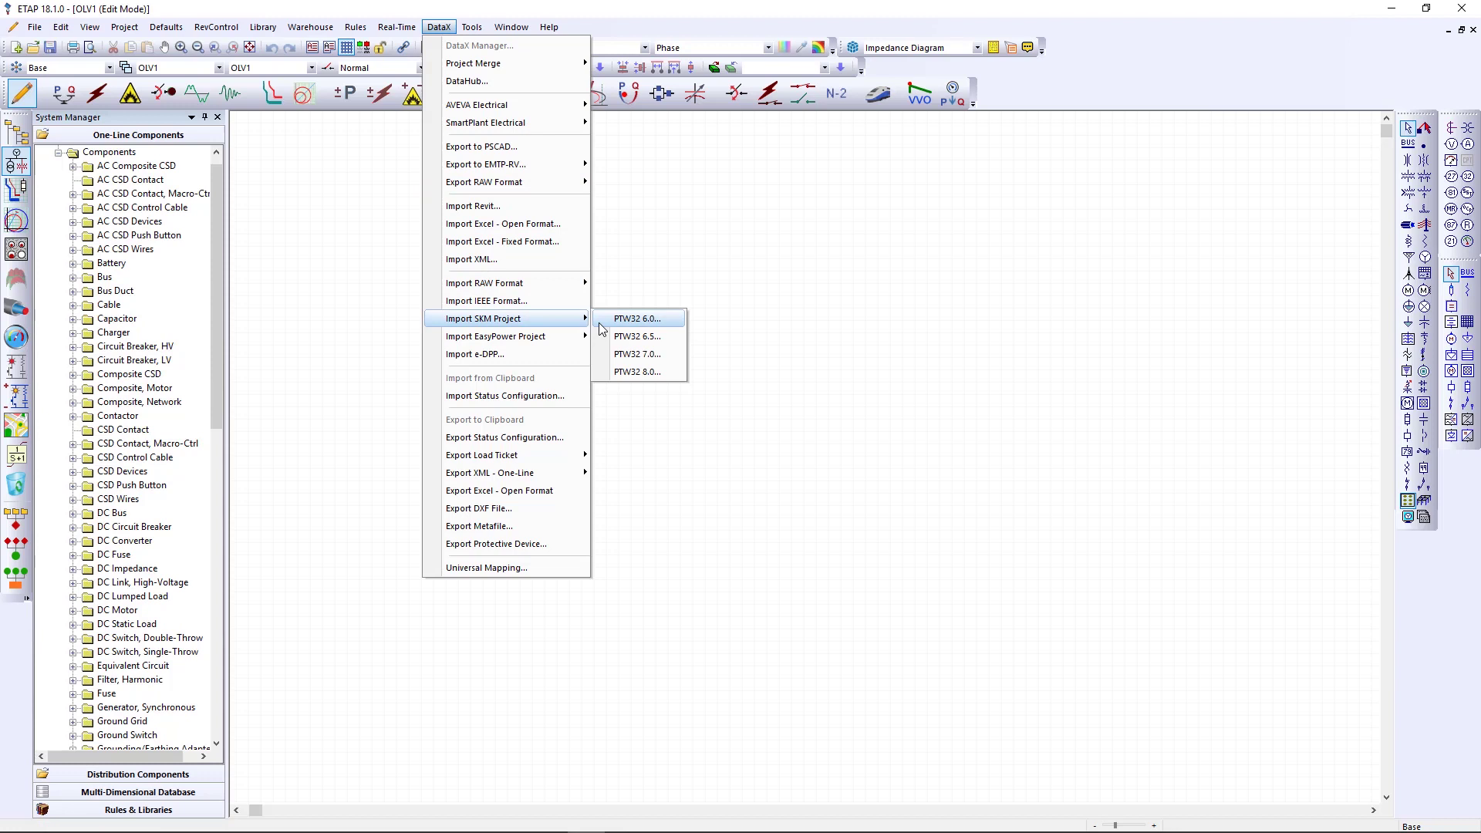
{"action": "left_click", "coordinate": [618, 374]}
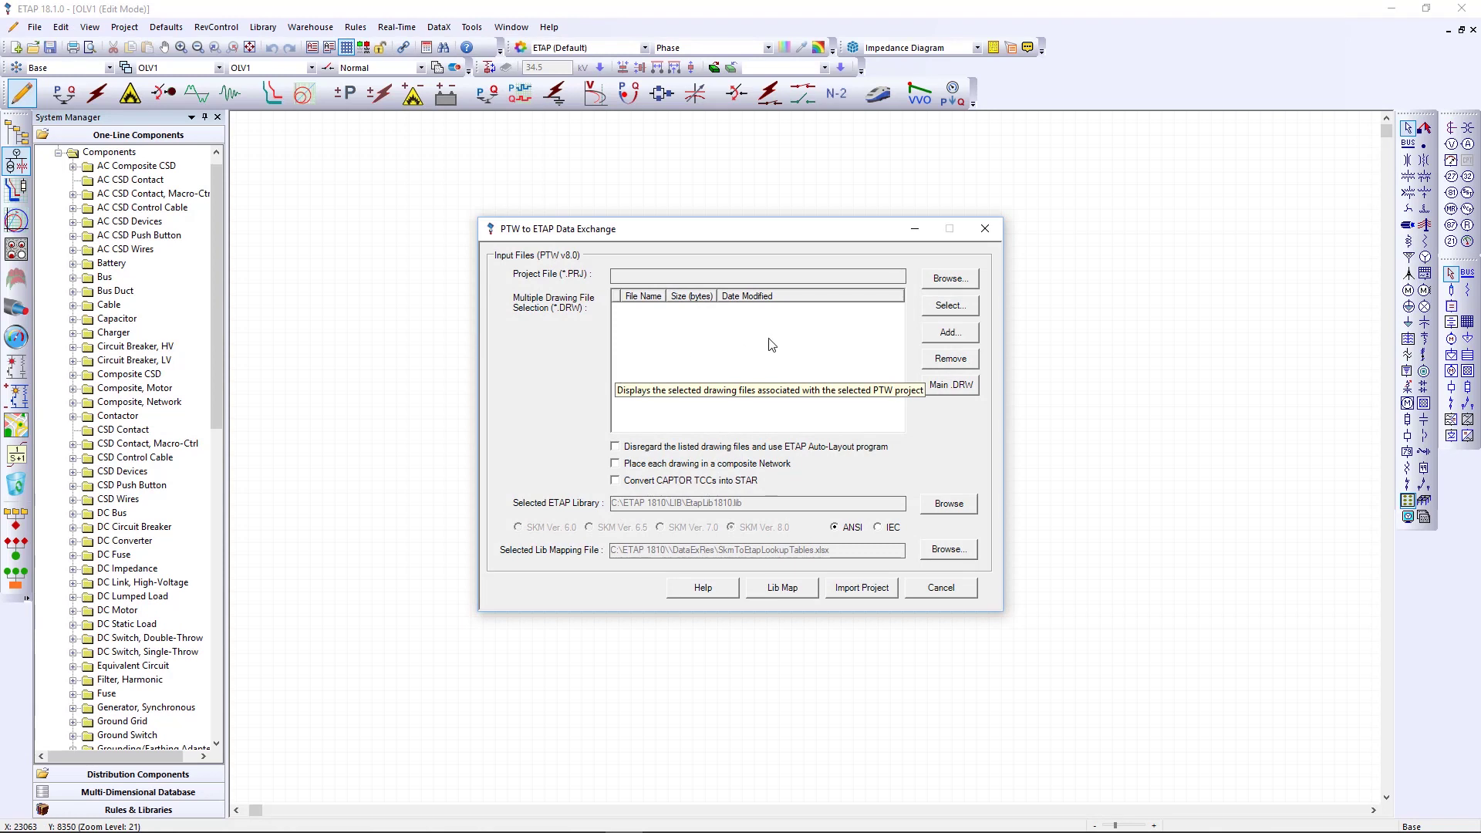
{"action": "left_click", "coordinate": [937, 282]}
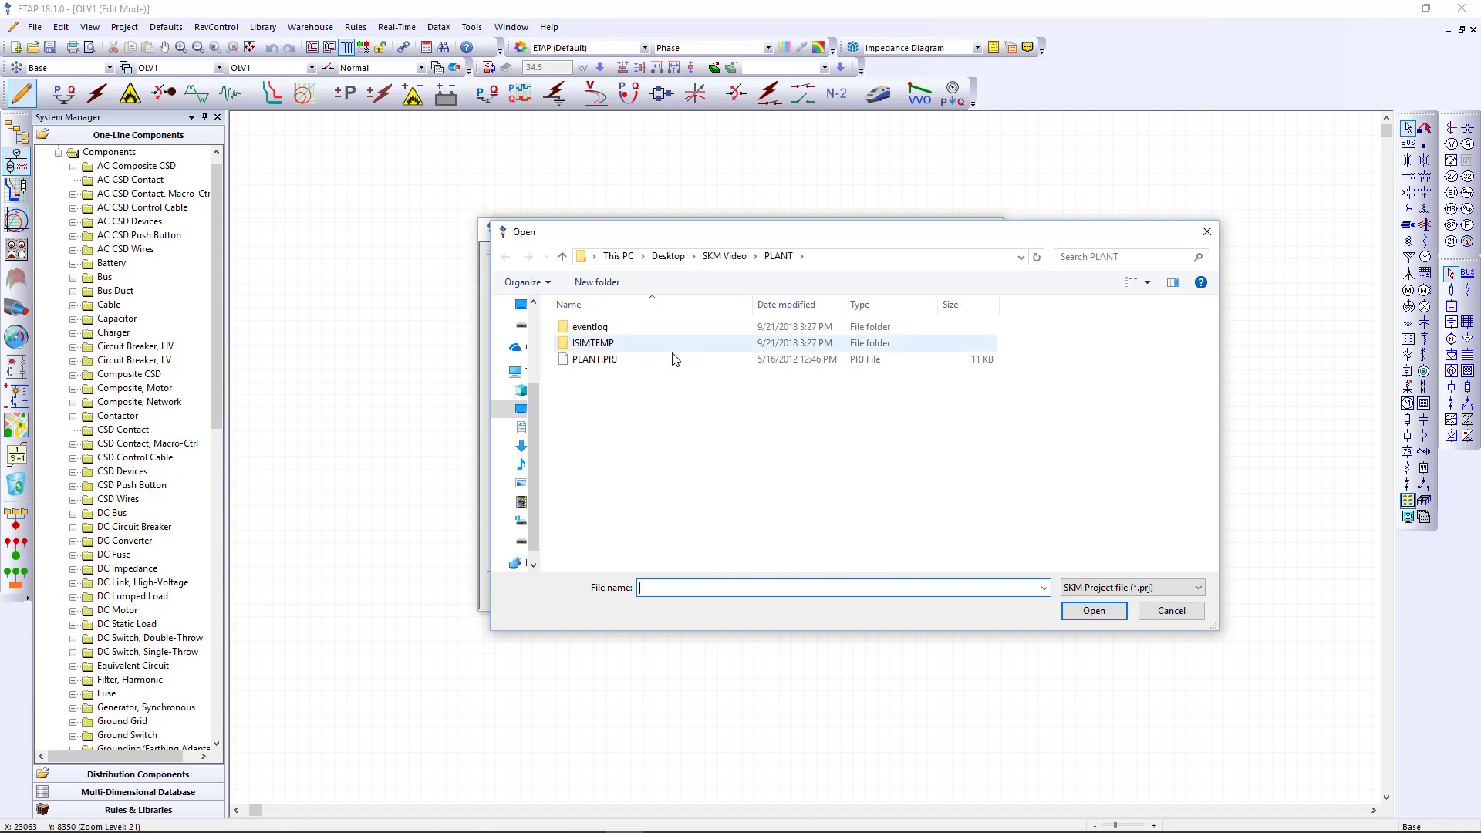
{"action": "double_click", "coordinate": [574, 358]}
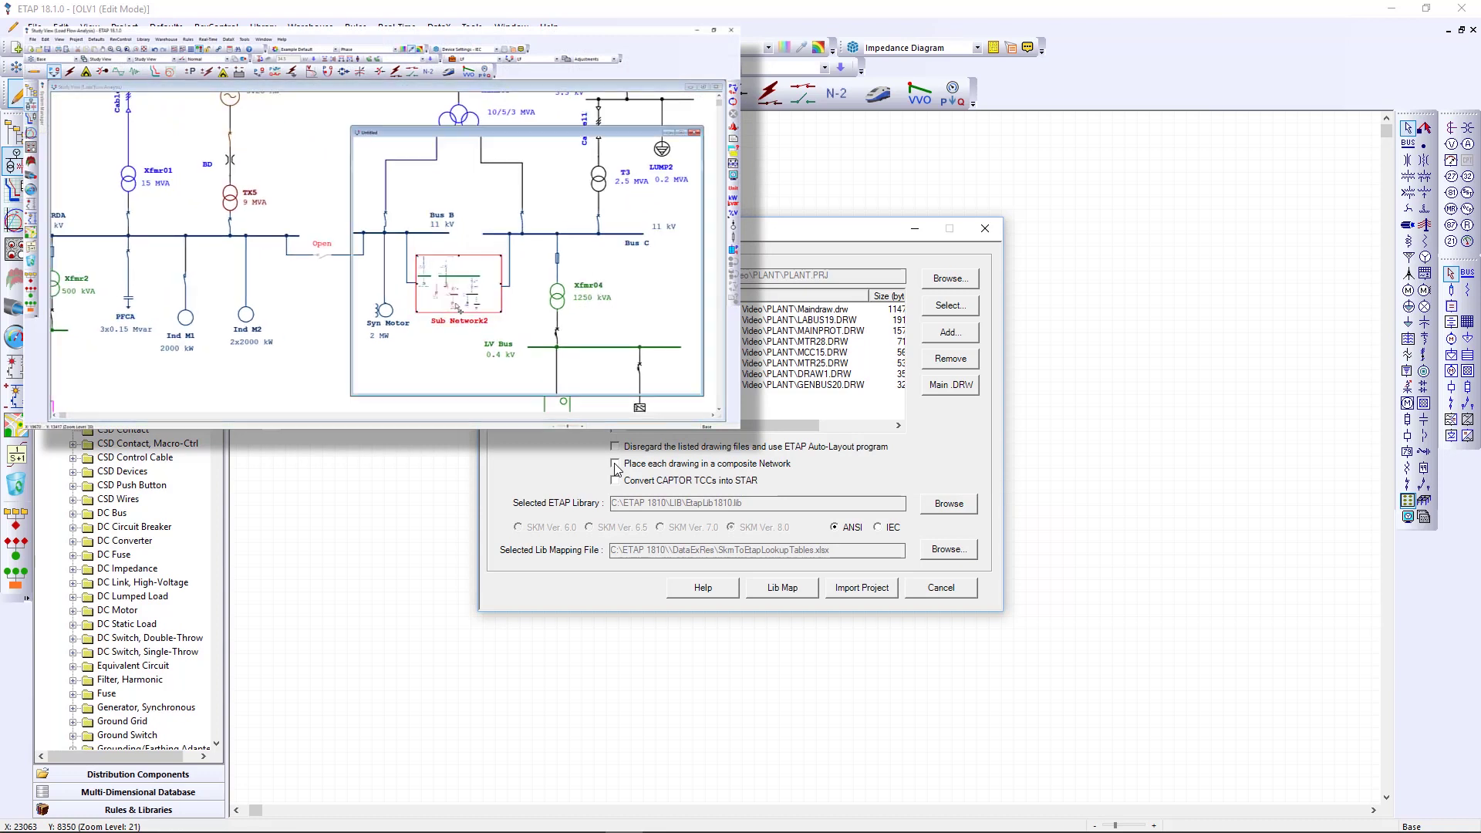
Step: Enable ETAP Auto-Layout instead of the drawing files, plus CAPTOR TCC conversion into STAR
{"action": "left_click", "coordinate": [615, 446]}
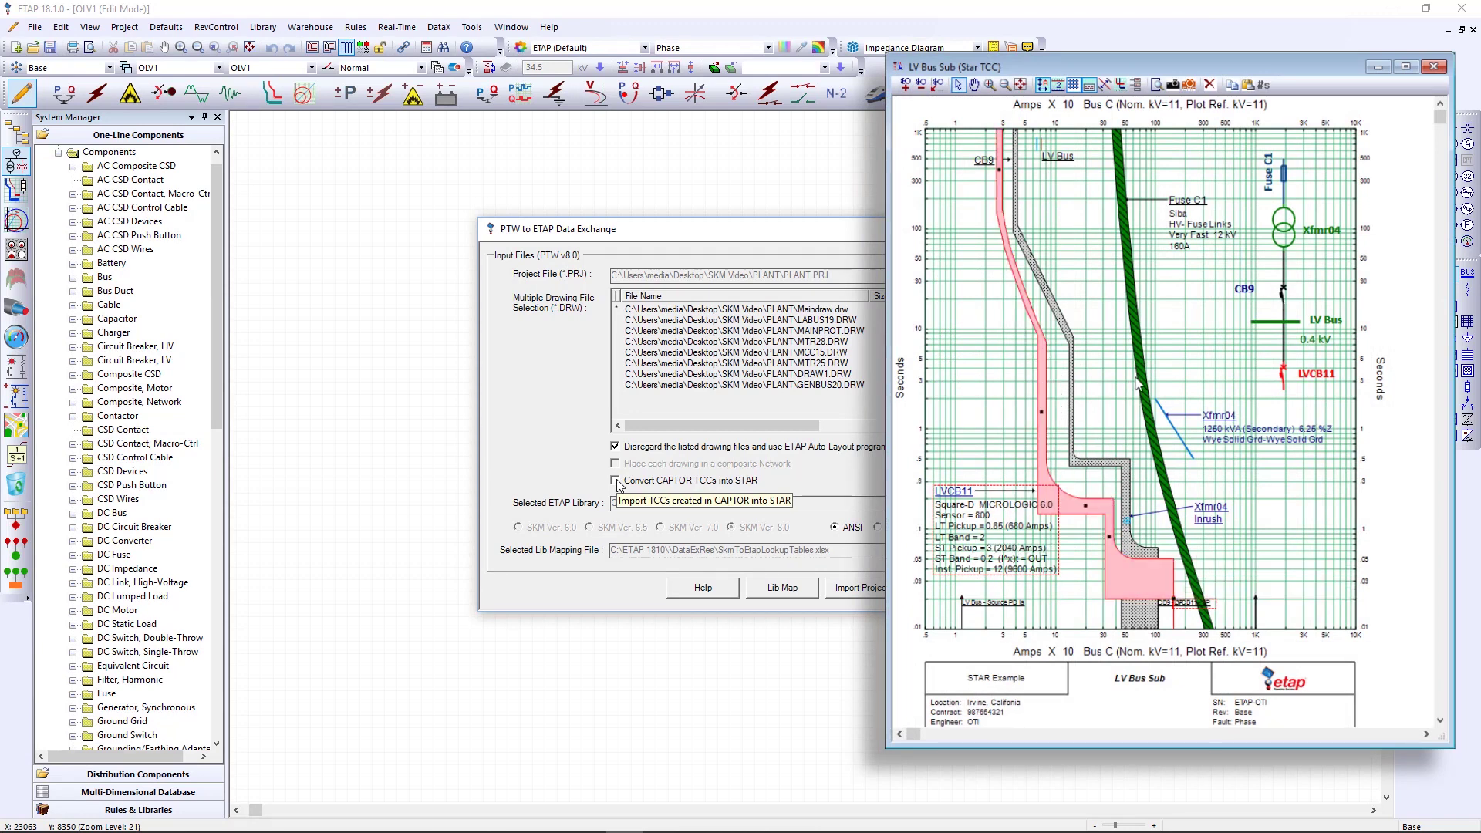
{"action": "left_click", "coordinate": [615, 482]}
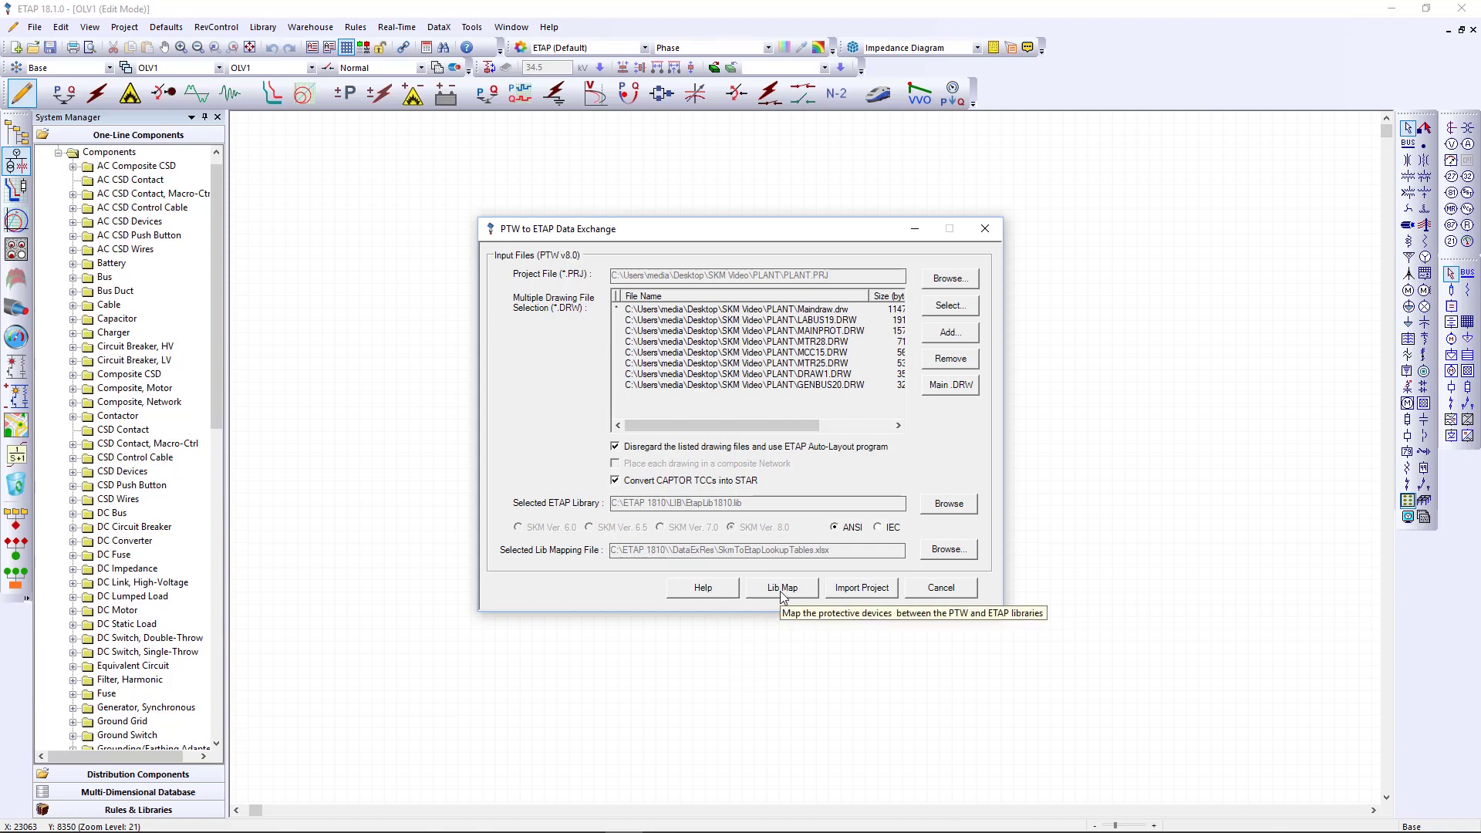
Step: Open the Lib Map protective device mapping and minimize the LogFile Notepad window
{"action": "left_click", "coordinate": [779, 591]}
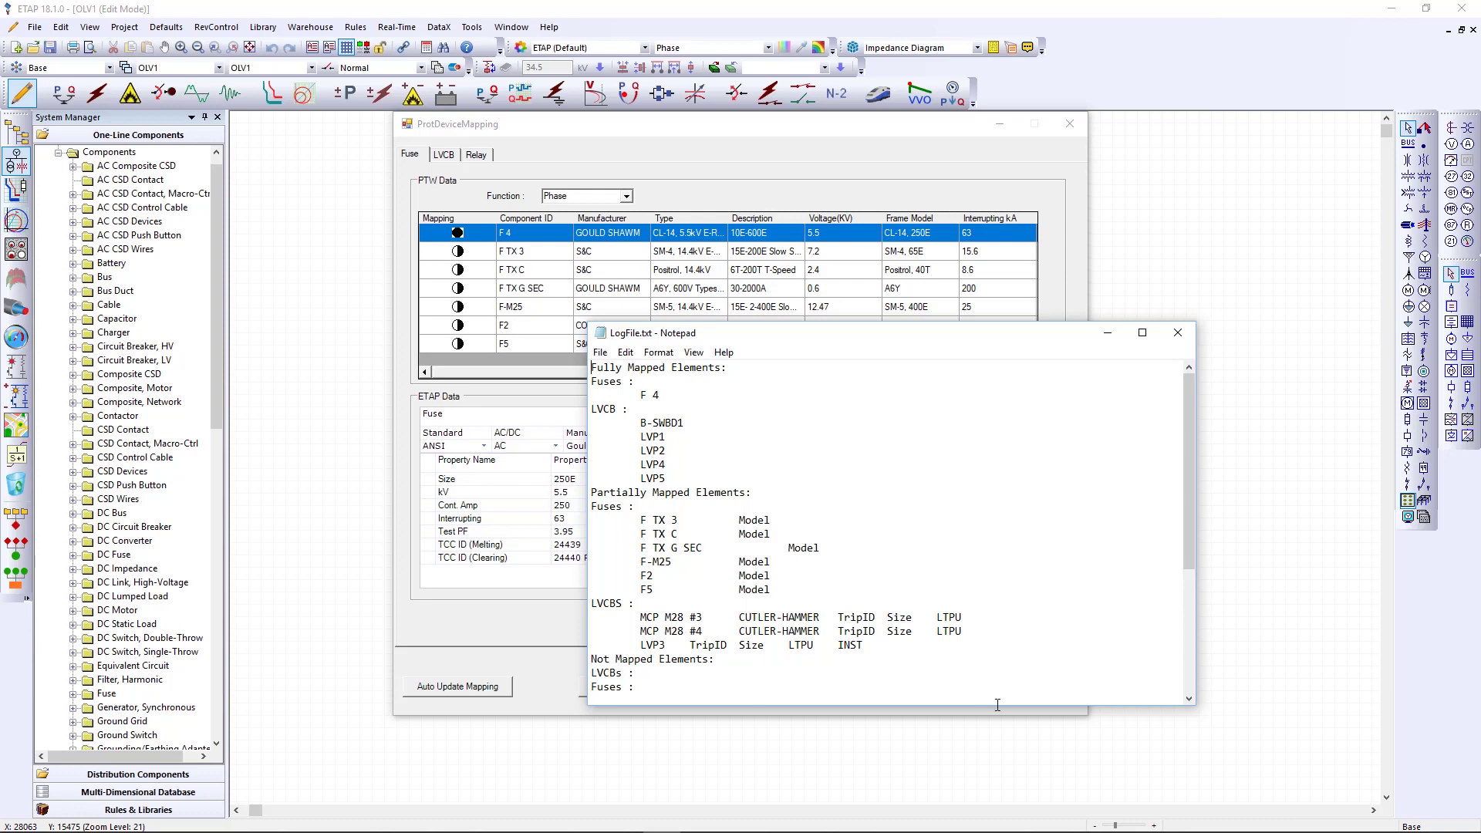
{"action": "left_click", "coordinate": [1108, 333]}
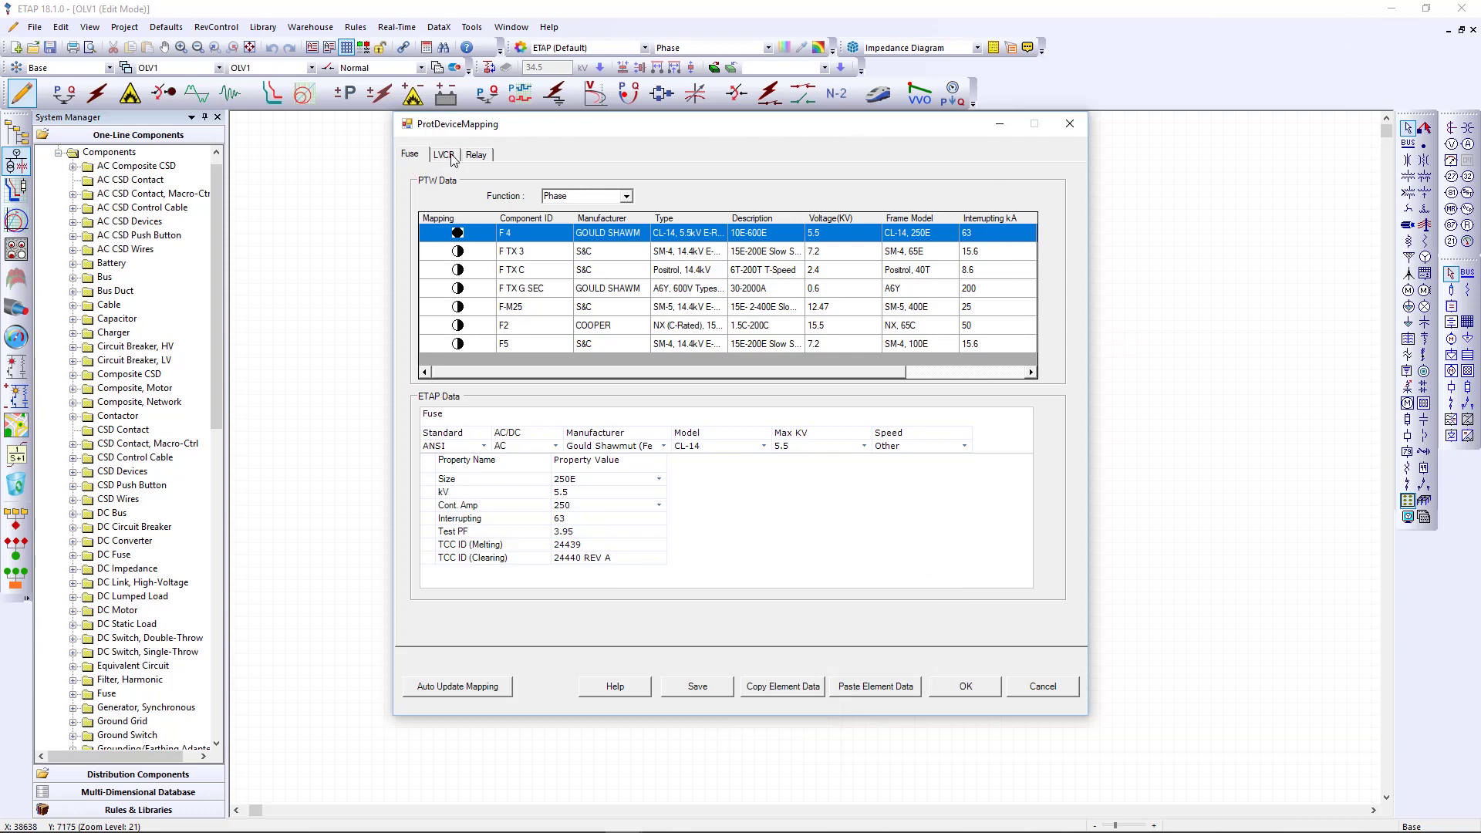
Step: Sort the fuse mappings, inspect fuse F 4, and check the LVCB magnetic trip settings
{"action": "left_click", "coordinate": [477, 233]}
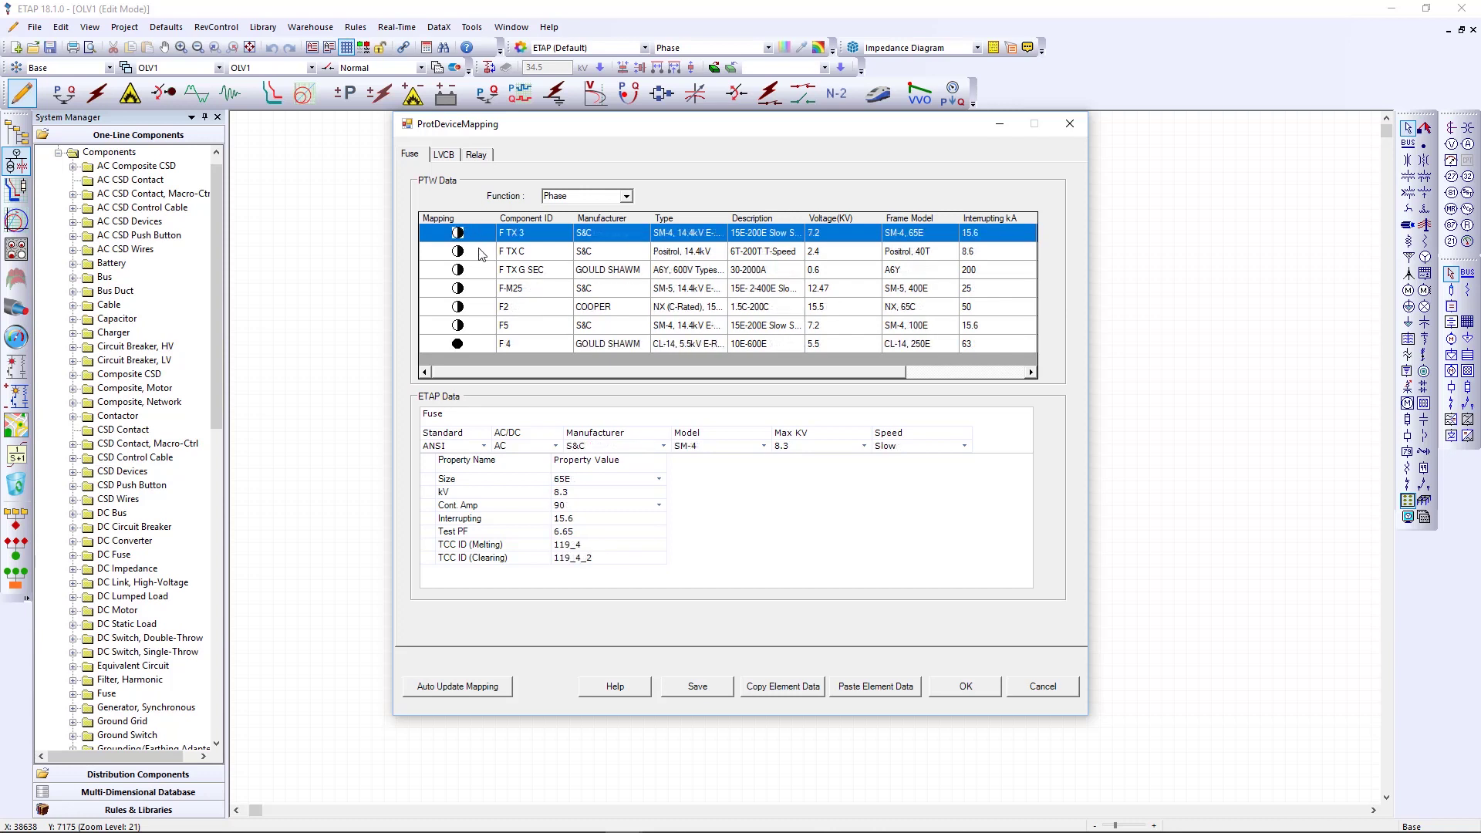
{"action": "left_click", "coordinate": [479, 345]}
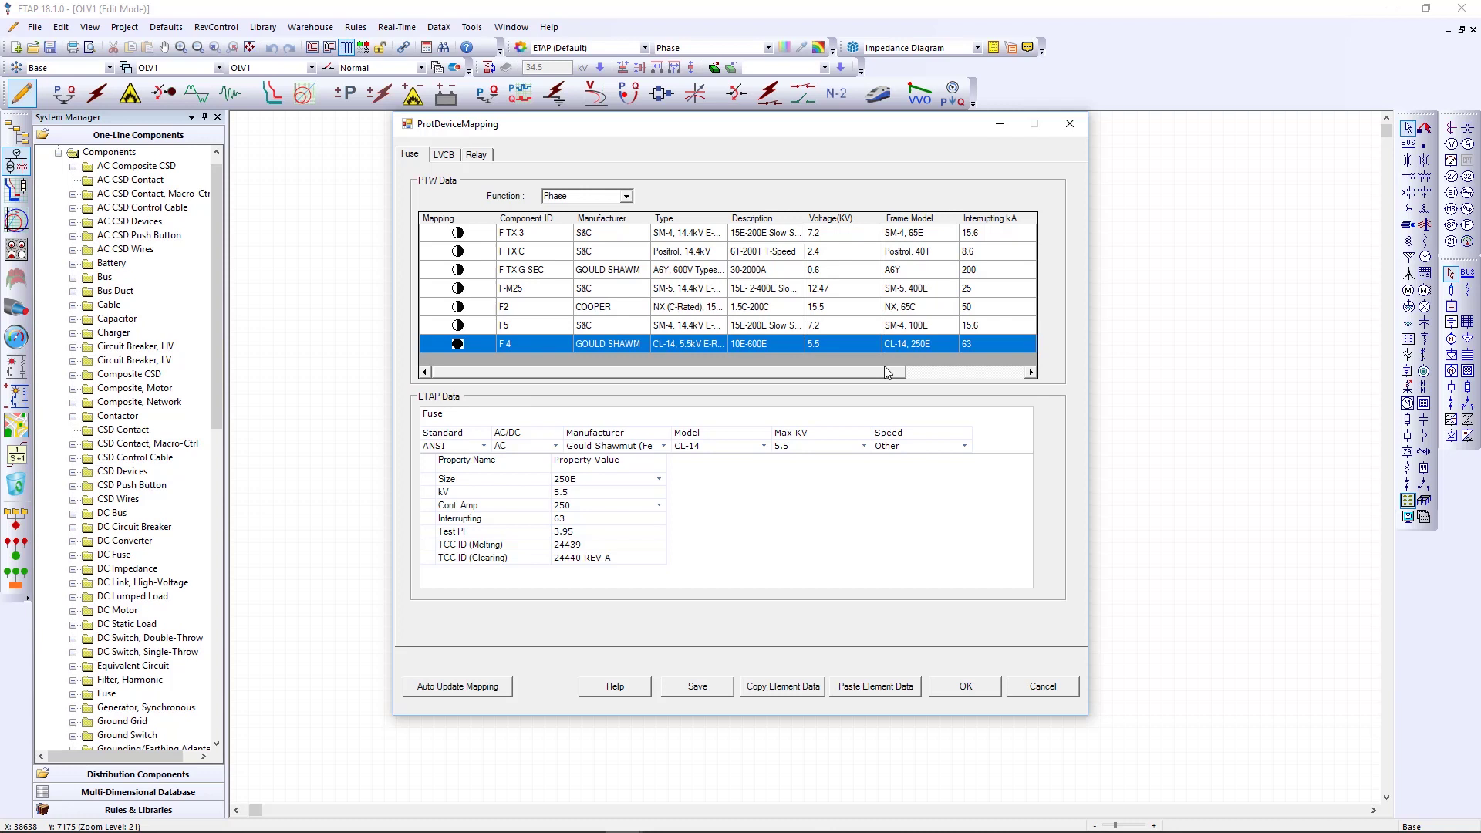
{"action": "key", "text": "ctrl+Tab"}
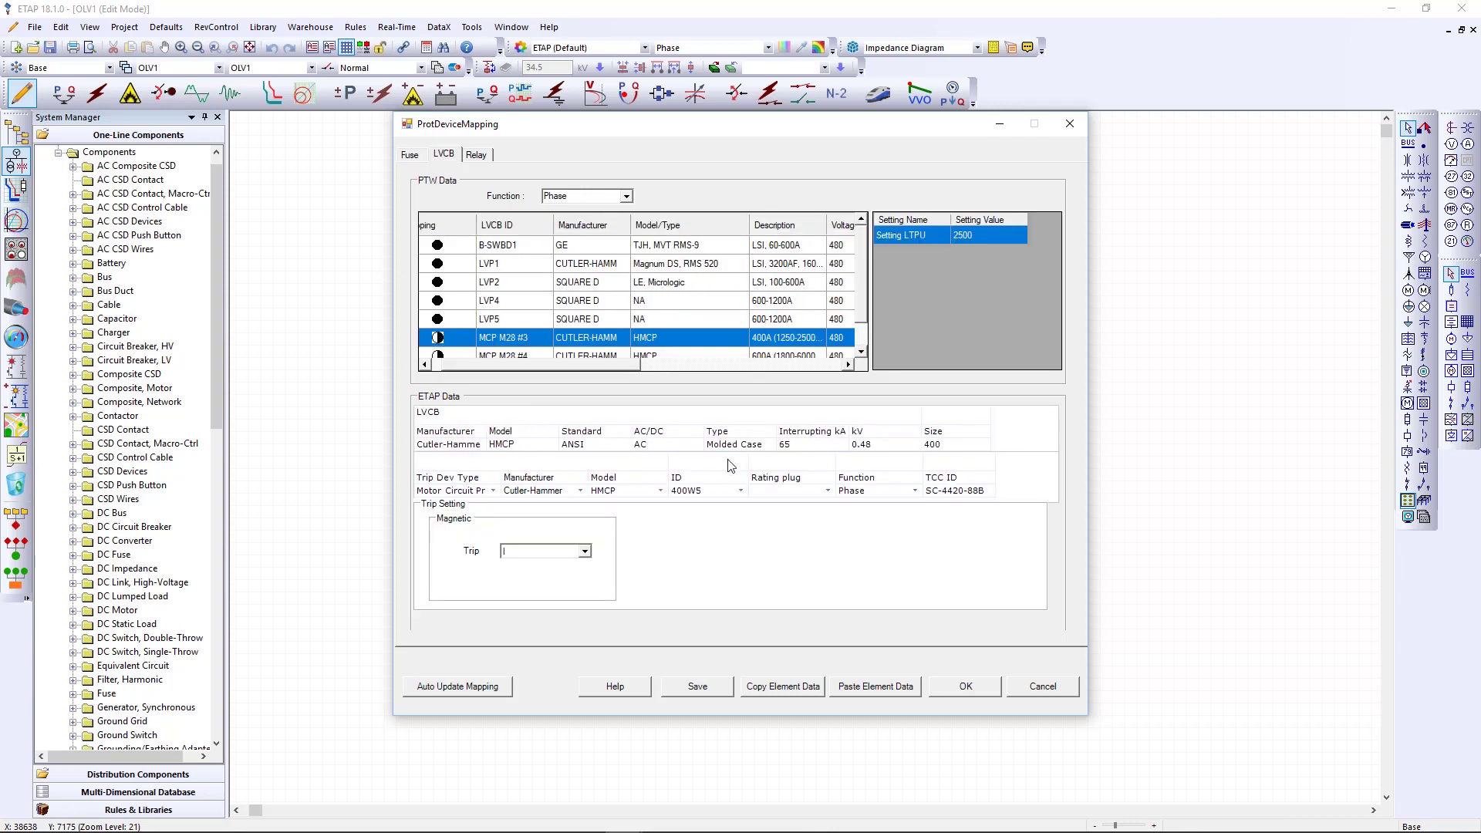
{"action": "left_click", "coordinate": [586, 552]}
Step: Sort and review the relay mappings, including R M4, then accept to import PLANT
{"action": "left_click", "coordinate": [483, 157]}
{"action": "left_click", "coordinate": [479, 218]}
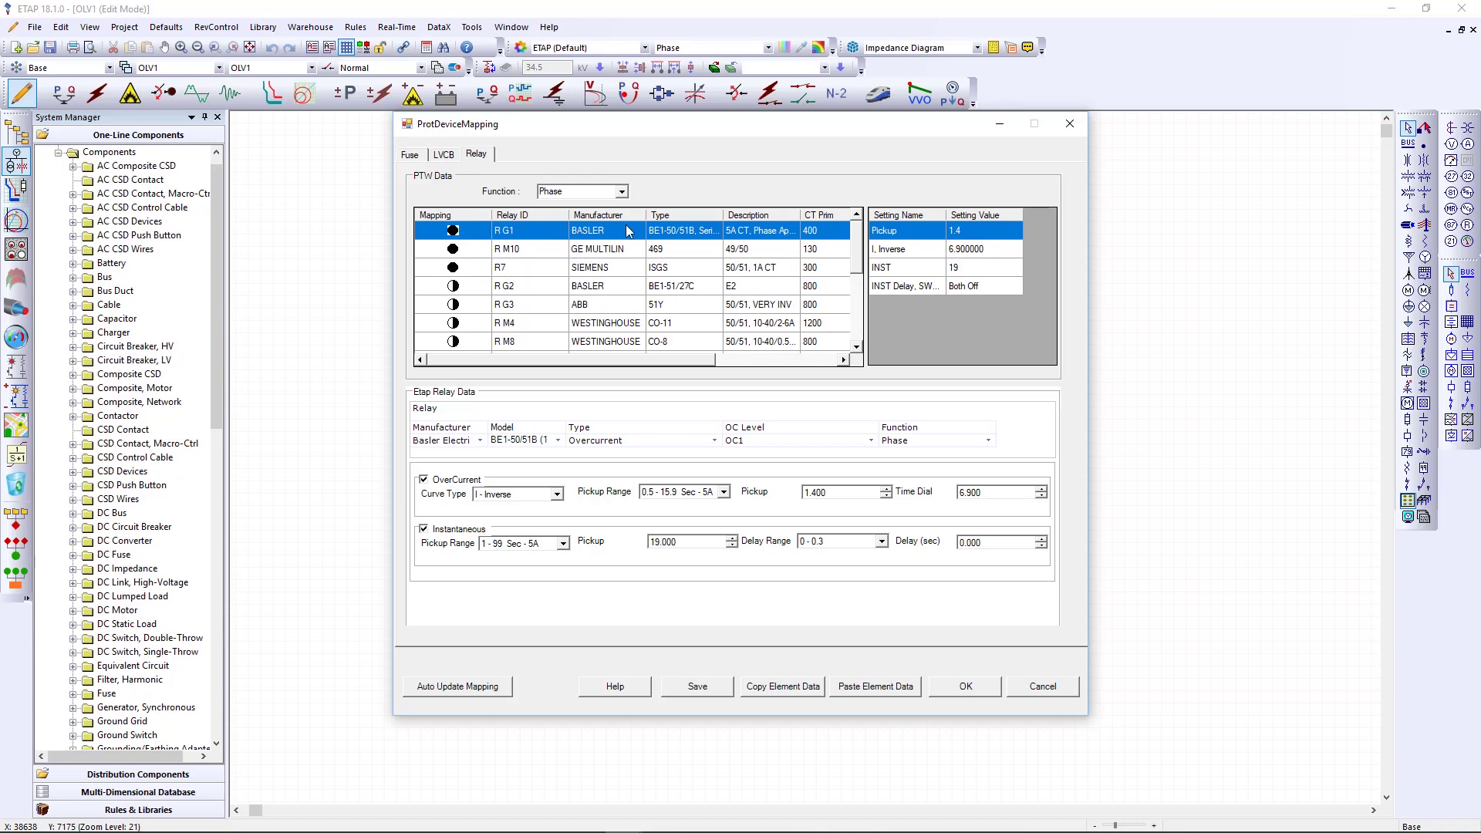
{"action": "left_click", "coordinate": [760, 323]}
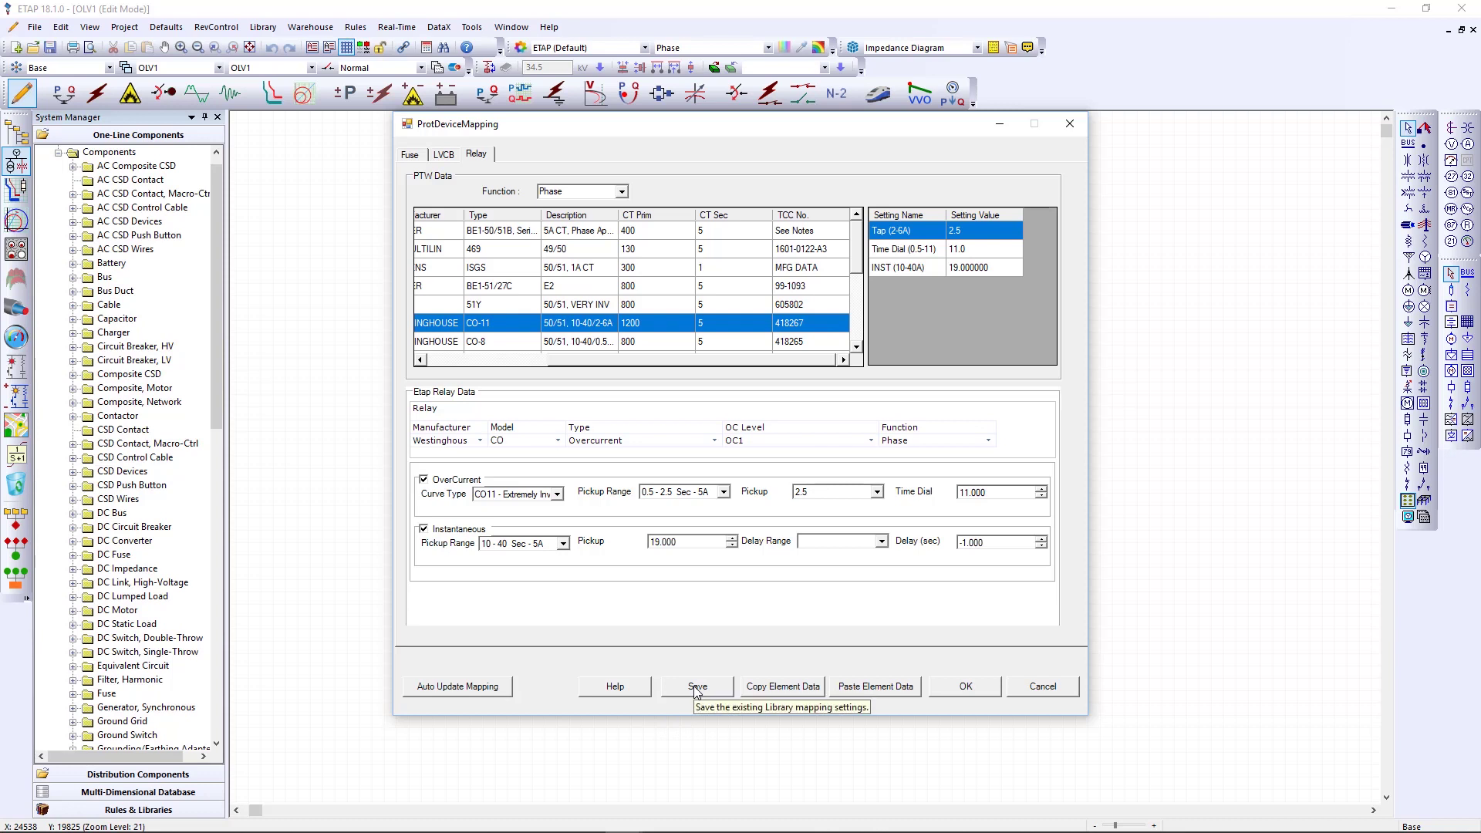
{"action": "left_click", "coordinate": [971, 692]}
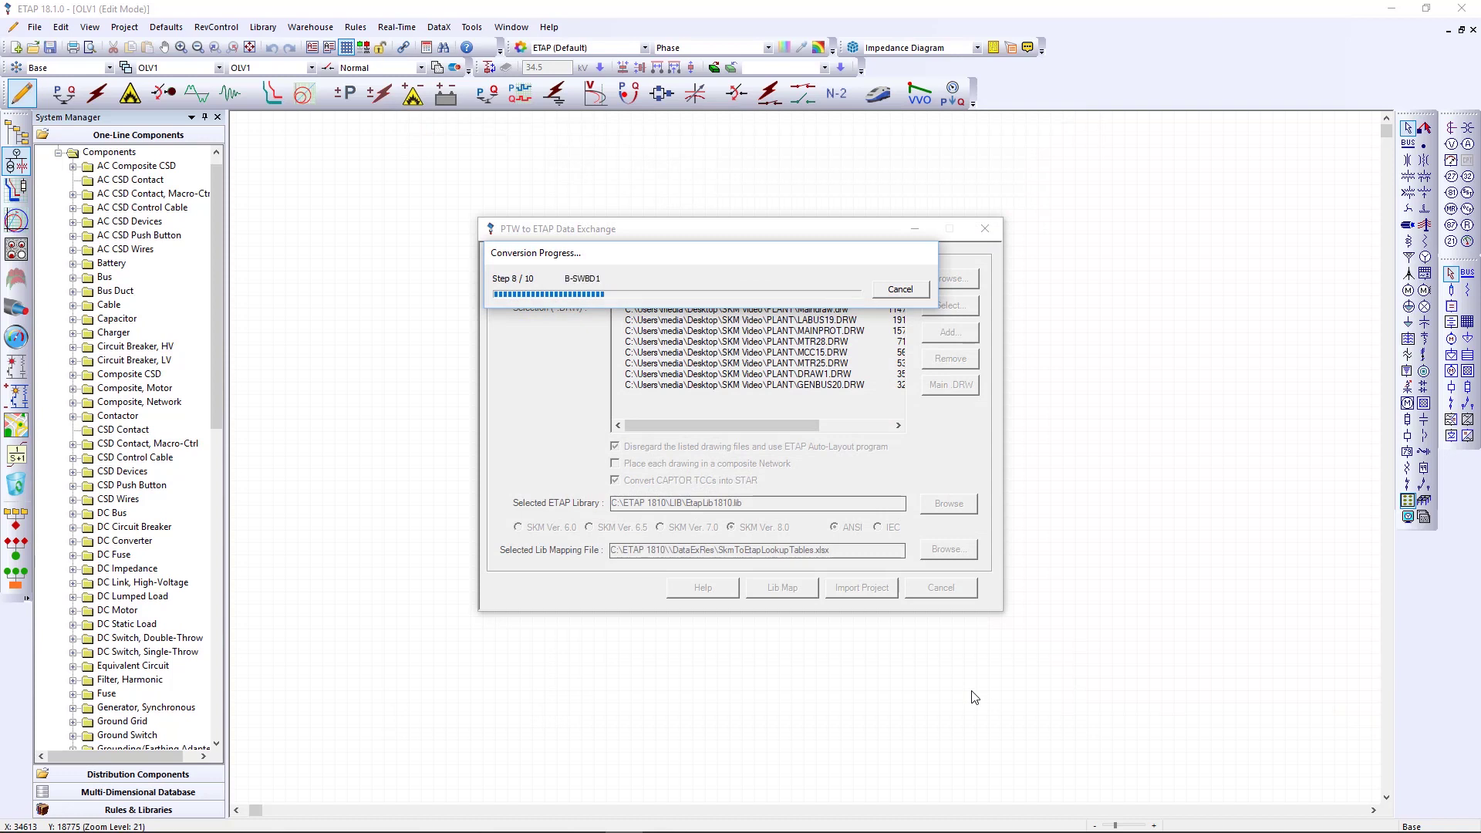
Step: Pan around the imported diagram, fit it to the page, and select utility U1
{"action": "left_click", "coordinate": [167, 51]}
{"action": "left_click_drag", "start_coordinate": [382, 387], "coordinate": [502, 312]}
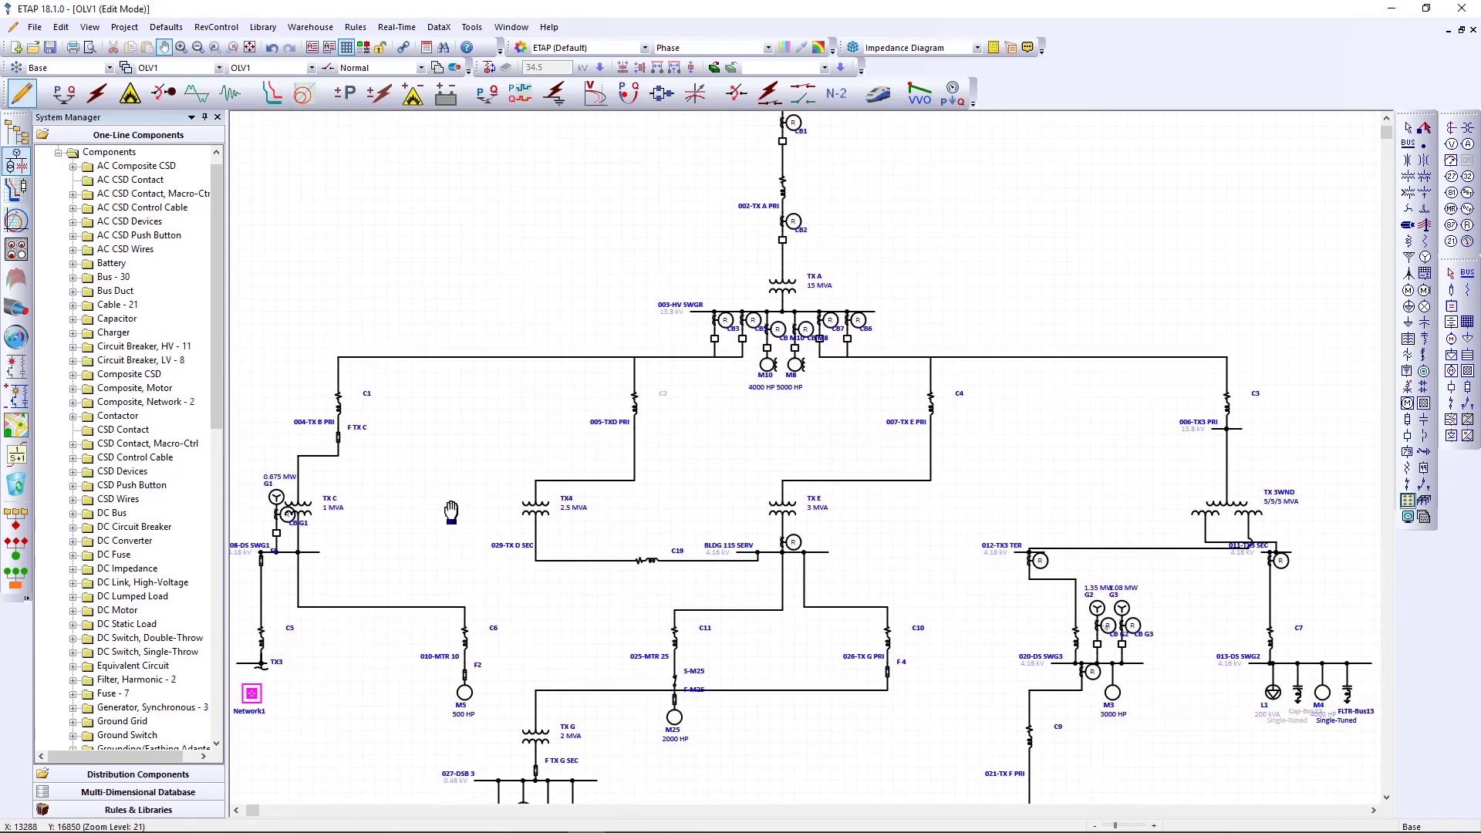
{"action": "left_click_drag", "start_coordinate": [535, 512], "coordinate": [543, 417]}
{"action": "left_click_drag", "start_coordinate": [772, 501], "coordinate": [582, 536]}
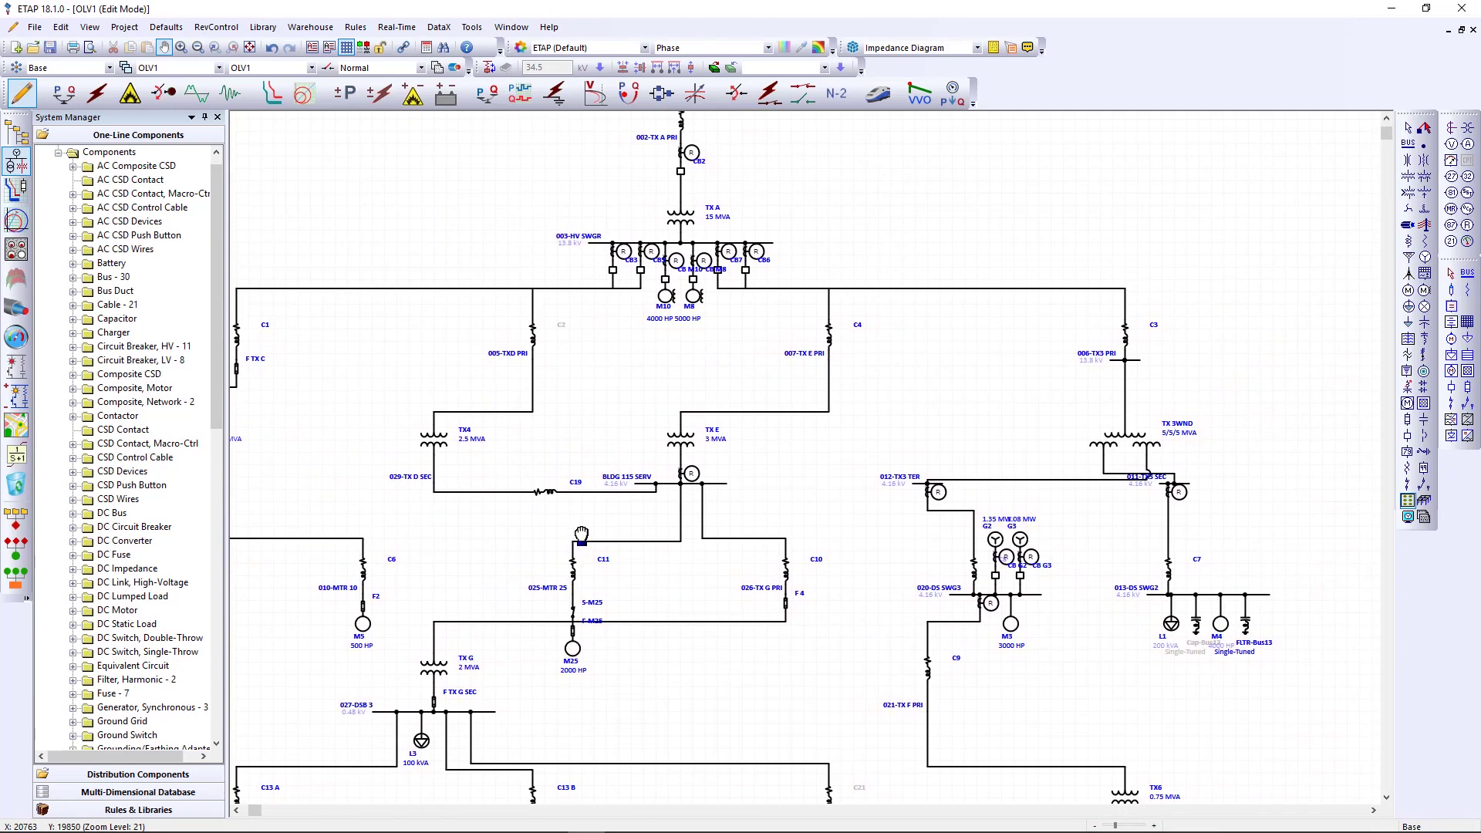
{"action": "left_click_drag", "start_coordinate": [569, 375], "coordinate": [603, 519]}
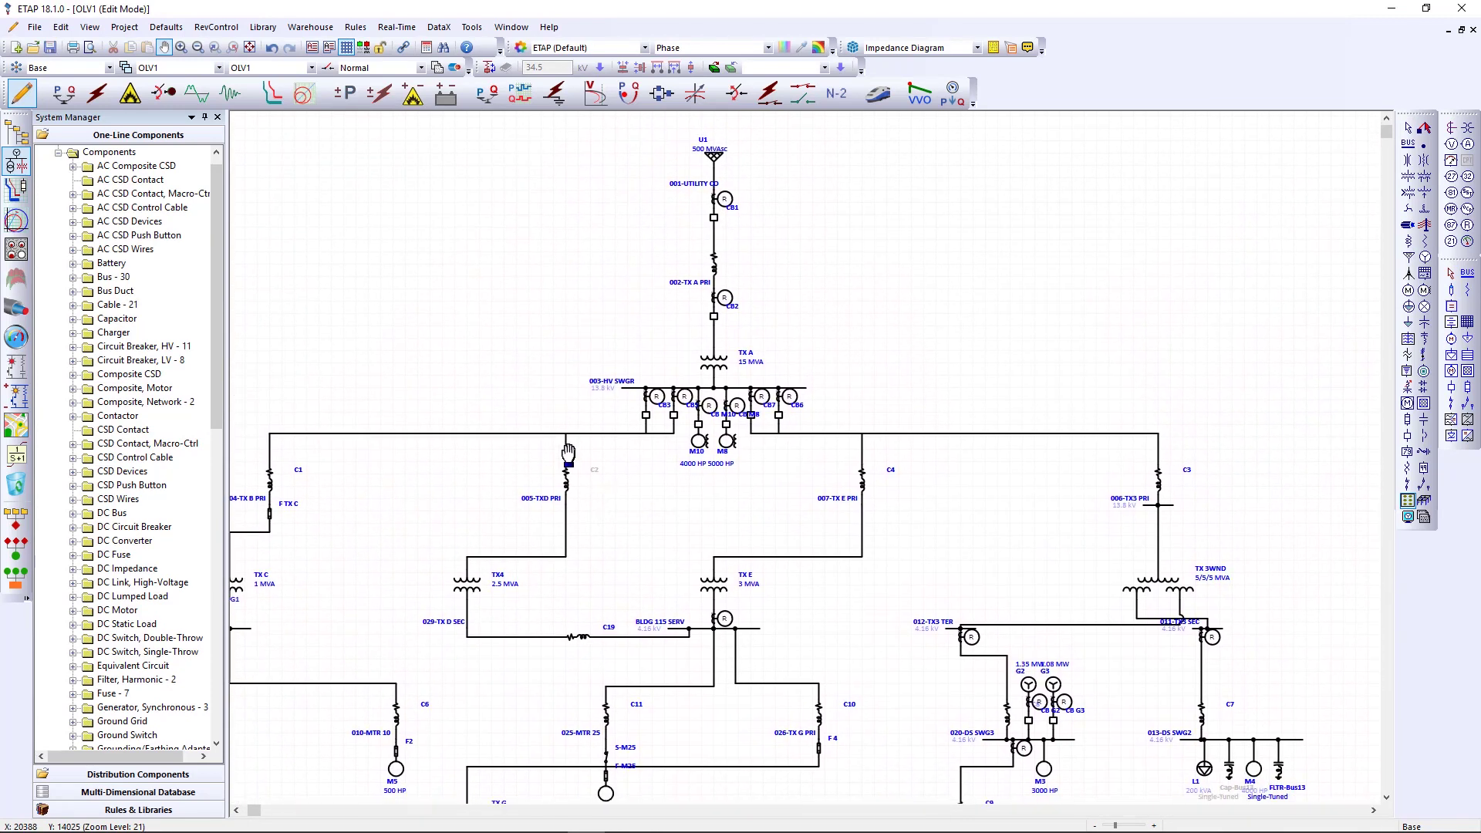
{"action": "left_click", "coordinate": [249, 48]}
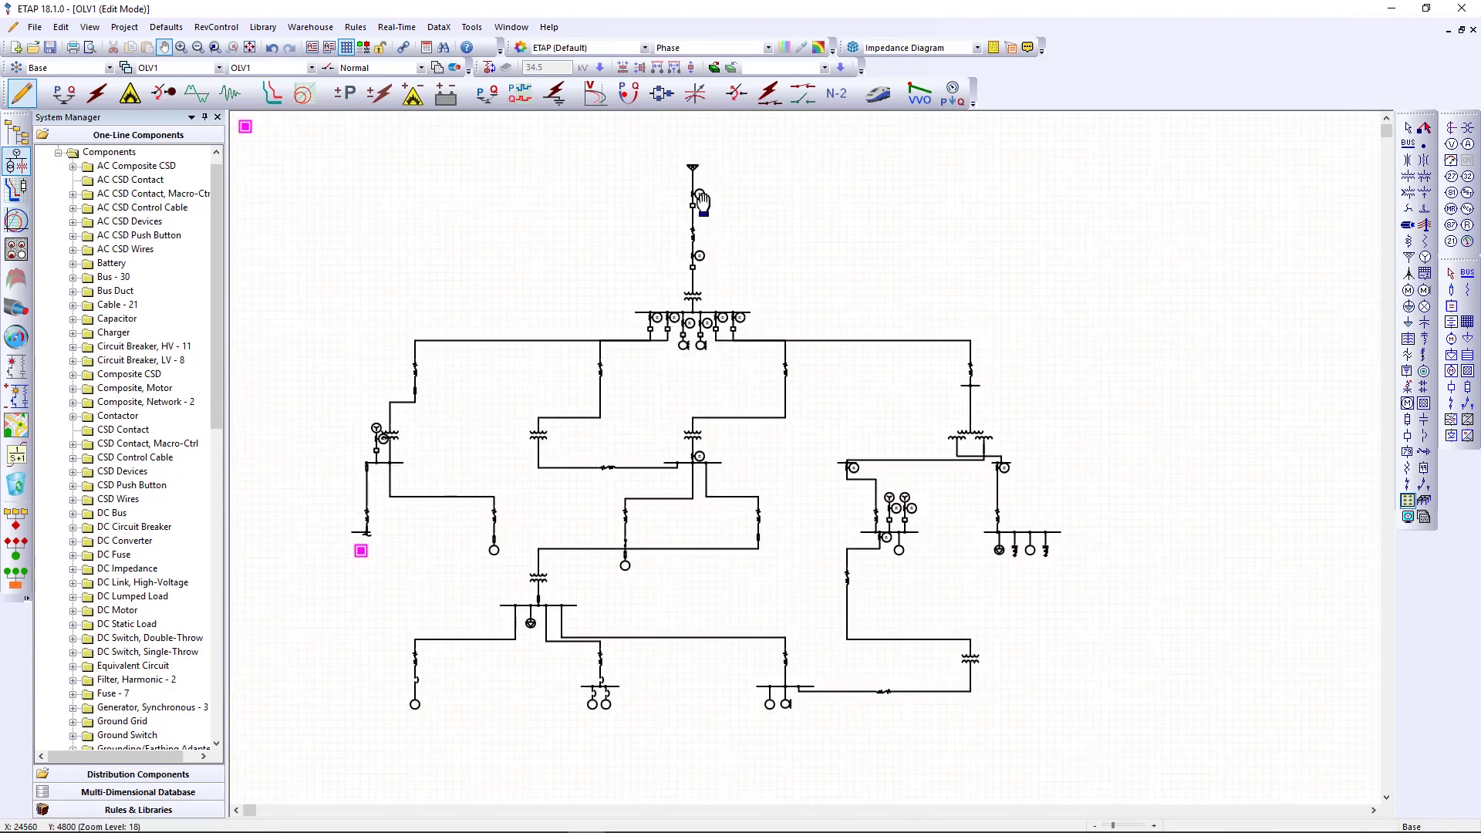
{"action": "left_click", "coordinate": [628, 170]}
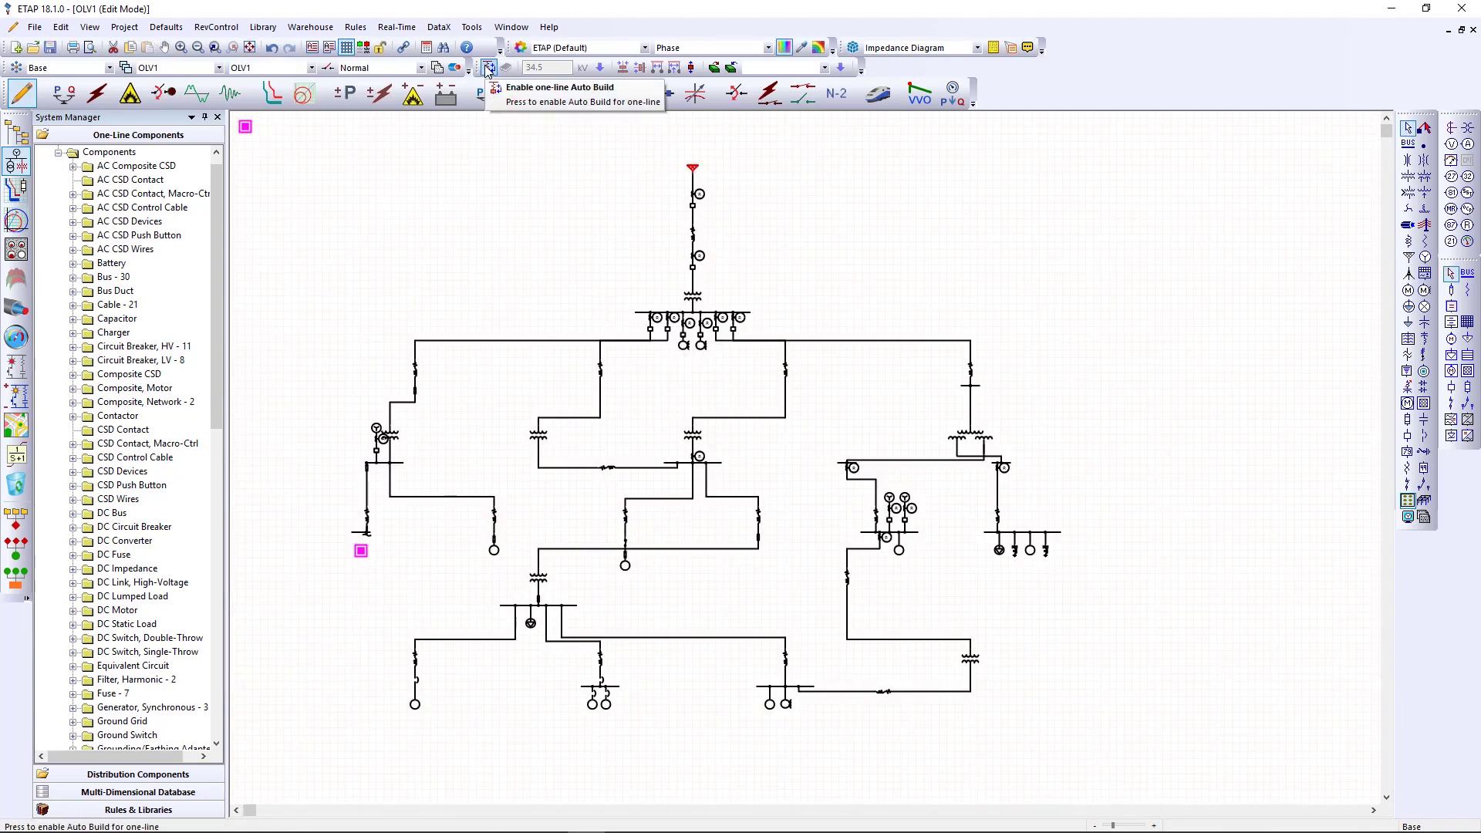
Step: Apply downstream alignment with rulebook spacing, then zoom in on the labels
{"action": "left_click", "coordinate": [488, 69]}
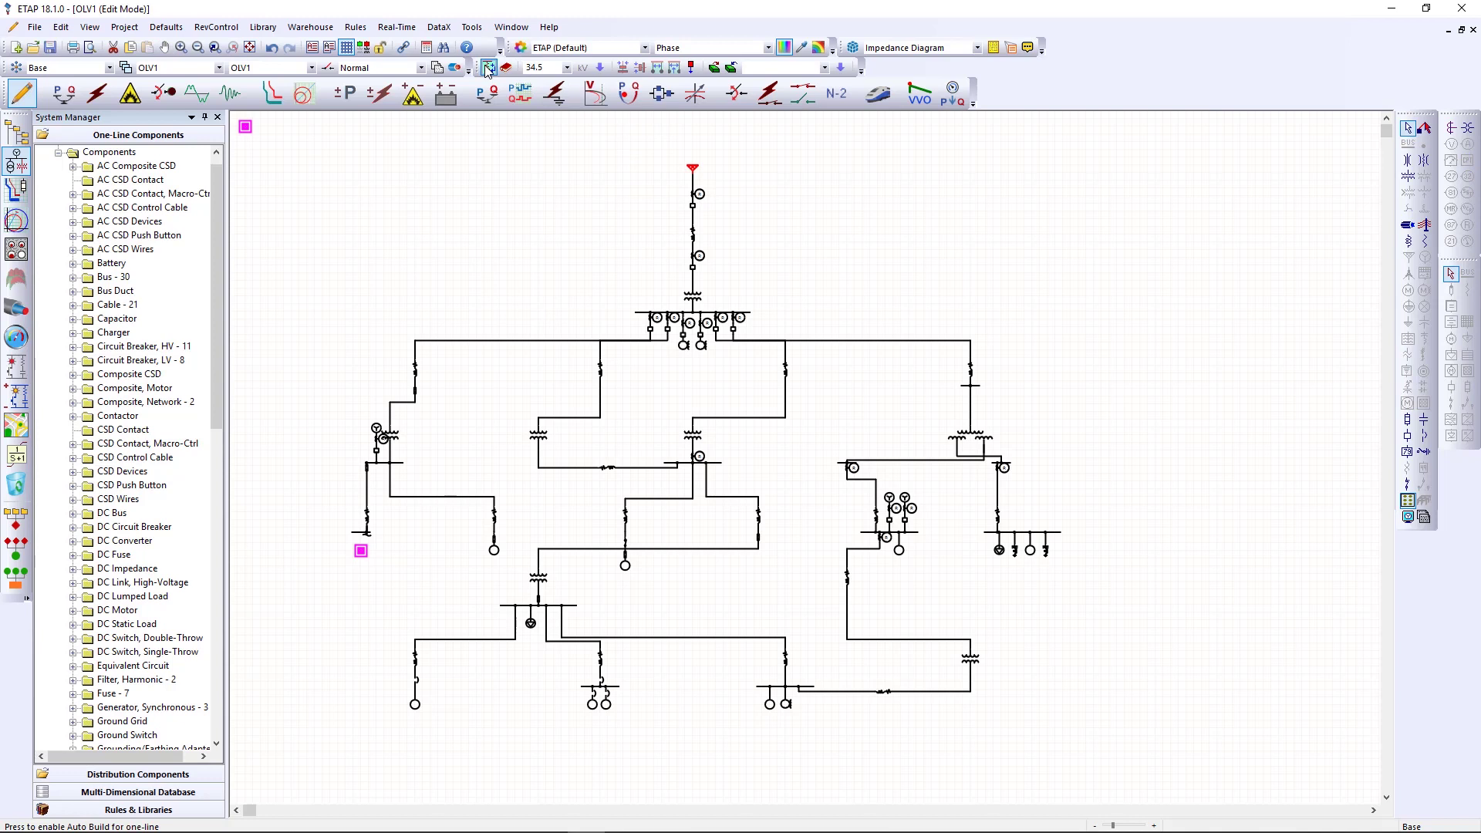
{"action": "left_click", "coordinate": [692, 68]}
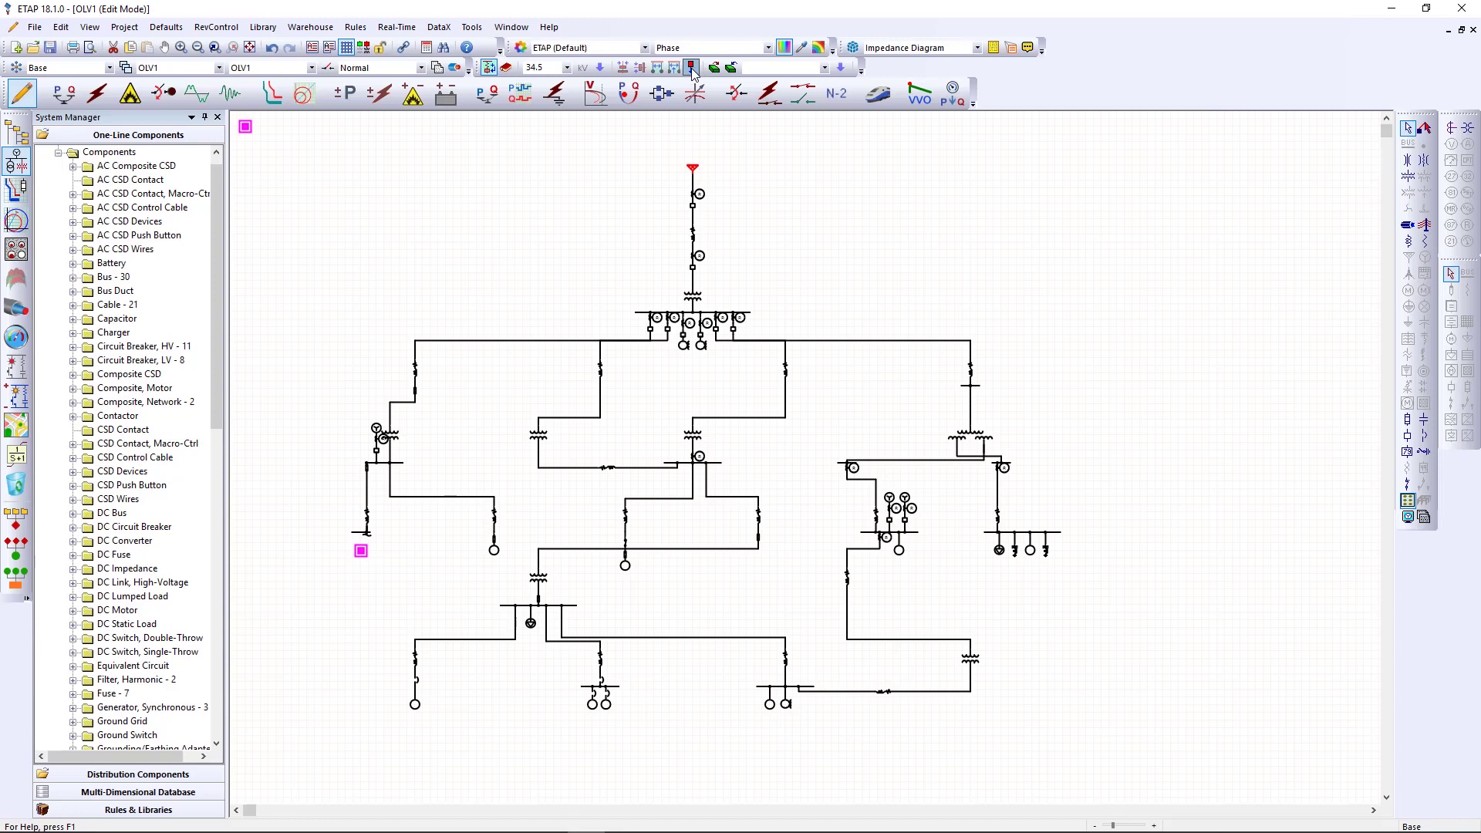
{"action": "left_click", "coordinate": [692, 67]}
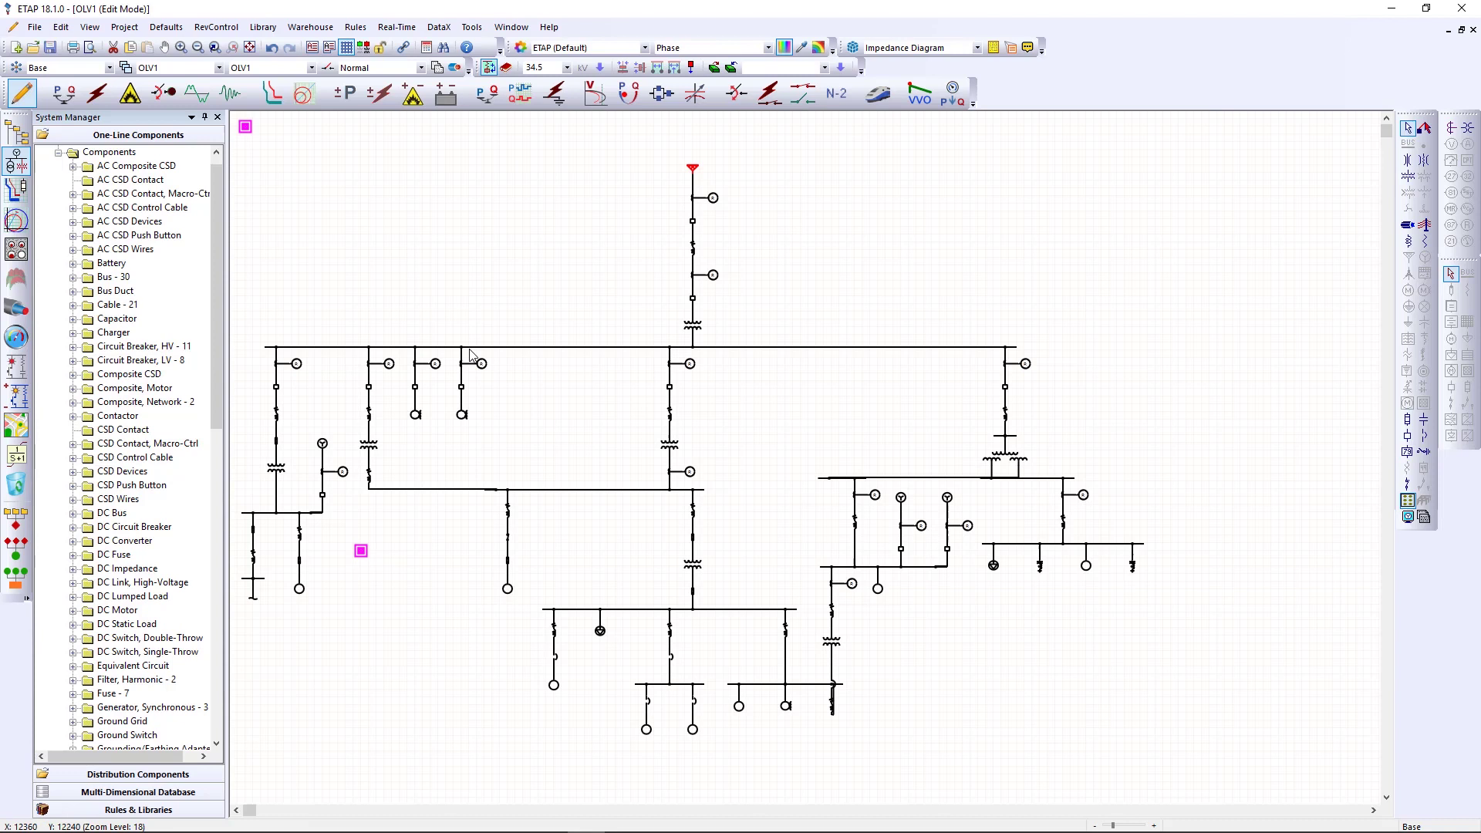
{"action": "scroll", "coordinate": [554, 417], "scroll_direction": "up", "scroll_amount": 1}
{"action": "scroll", "coordinate": [553, 418], "scroll_direction": "up", "scroll_amount": 1}
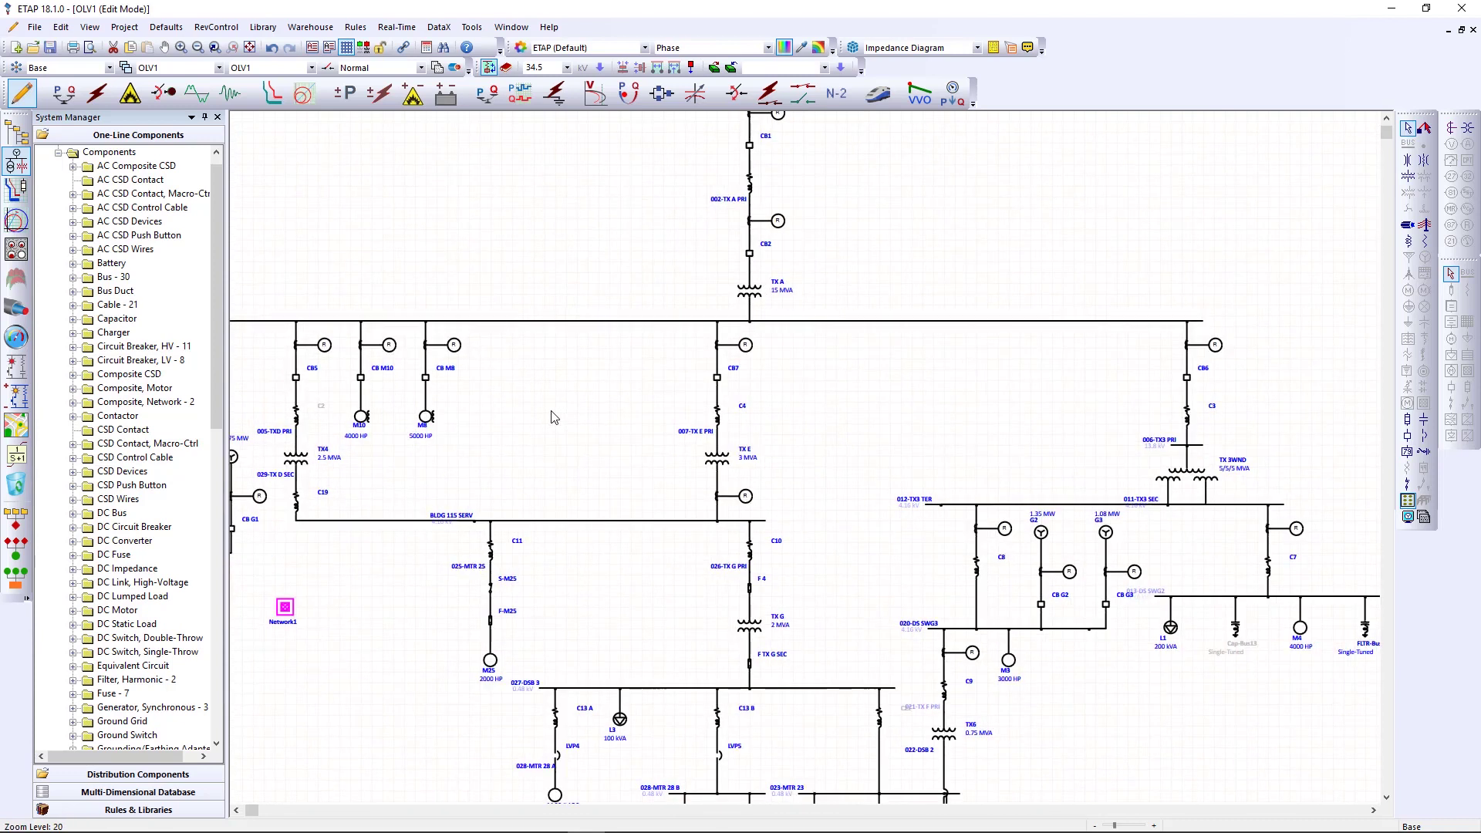
{"action": "scroll", "coordinate": [554, 417], "scroll_direction": "up", "scroll_amount": 1}
{"action": "scroll", "coordinate": [666, 419], "scroll_direction": "up", "scroll_amount": 1}
{"action": "scroll", "coordinate": [661, 416], "scroll_direction": "up", "scroll_amount": 2}
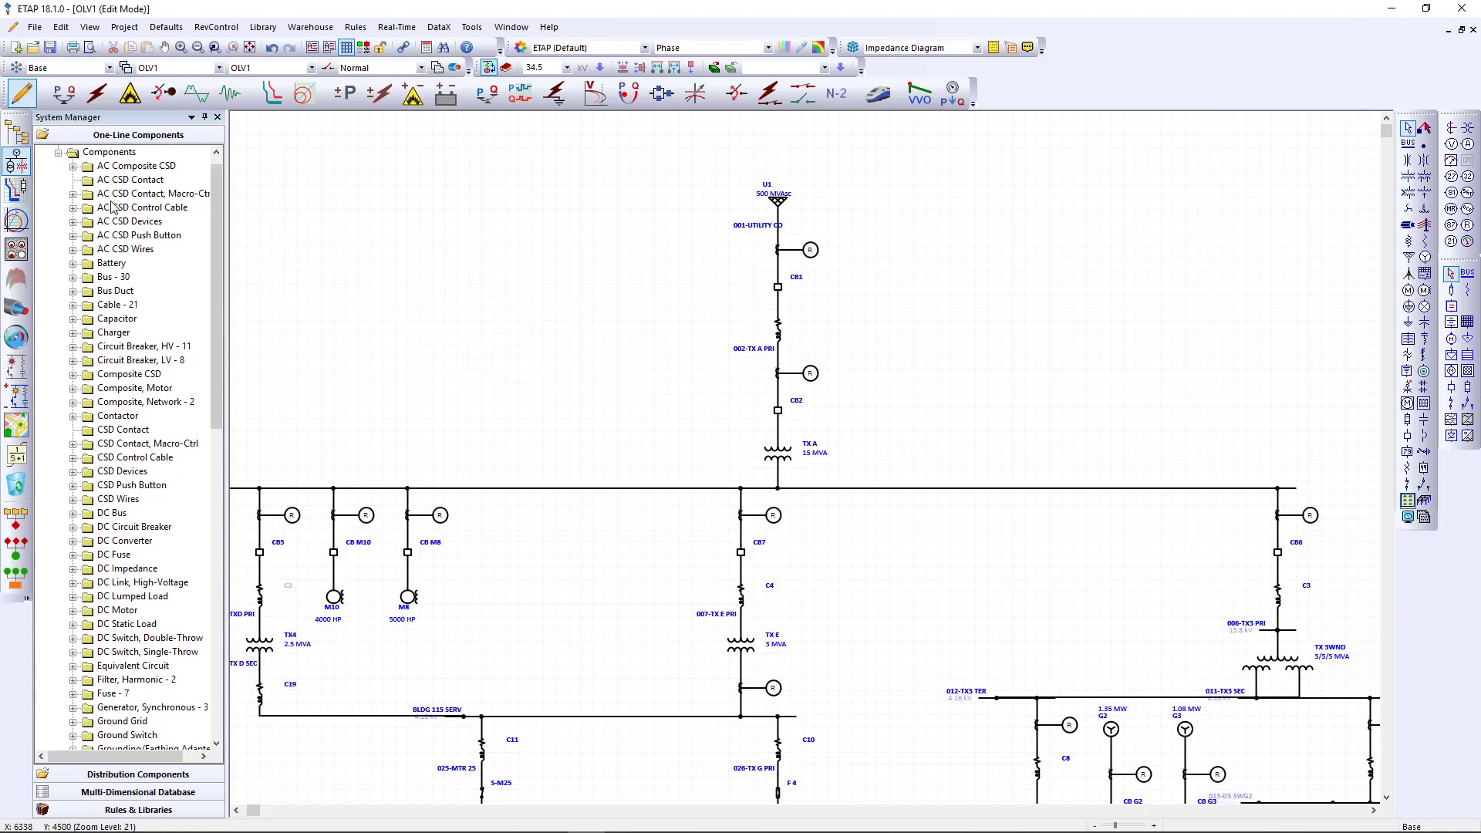
Step: In Star TCC, view breaker LVP2 and transformer TX A's rating, impedance, tap and grounding data
{"action": "left_click", "coordinate": [16, 189]}
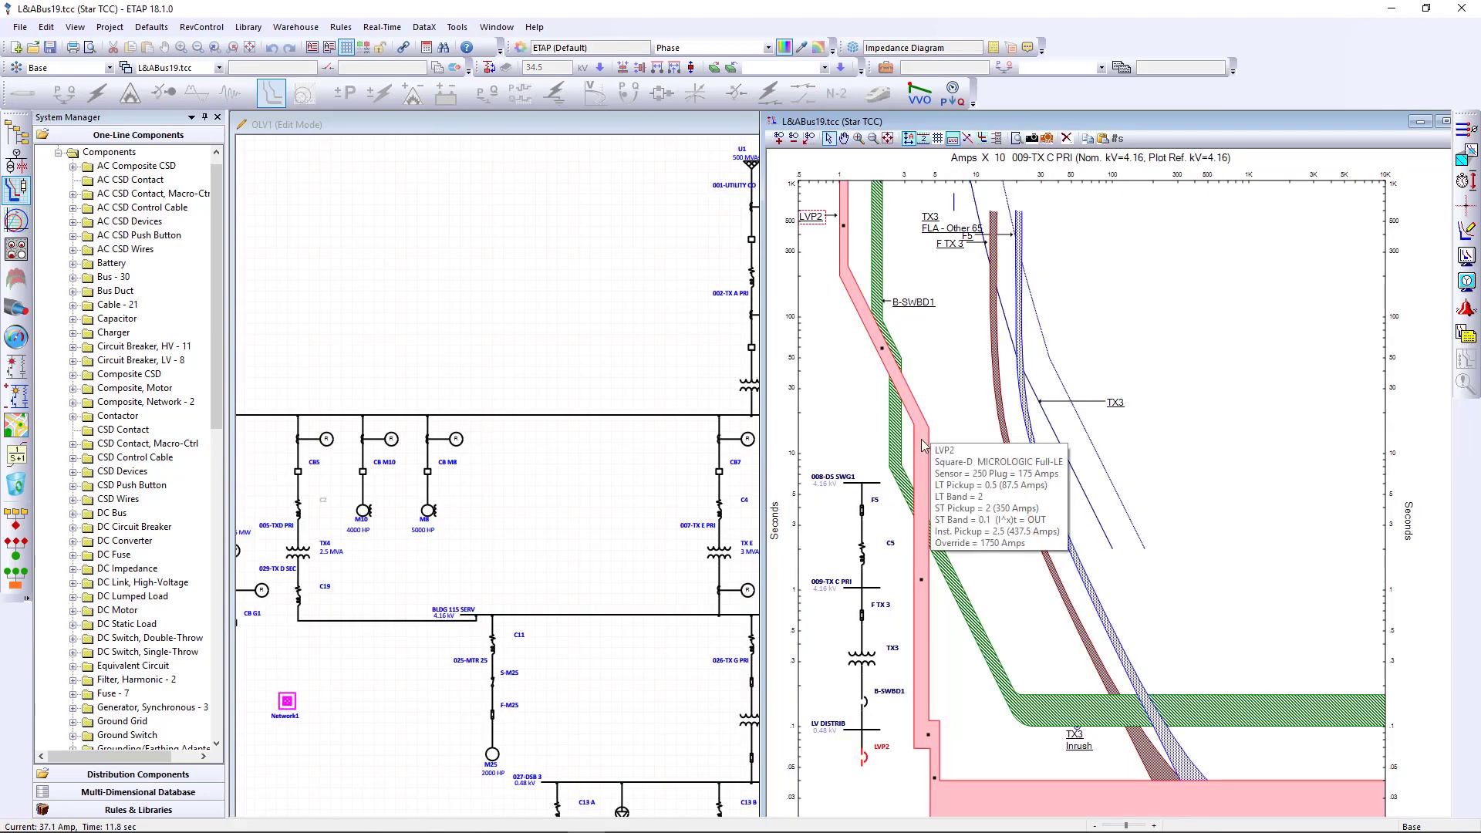
{"action": "mouse_move", "coordinate": [949, 243]}
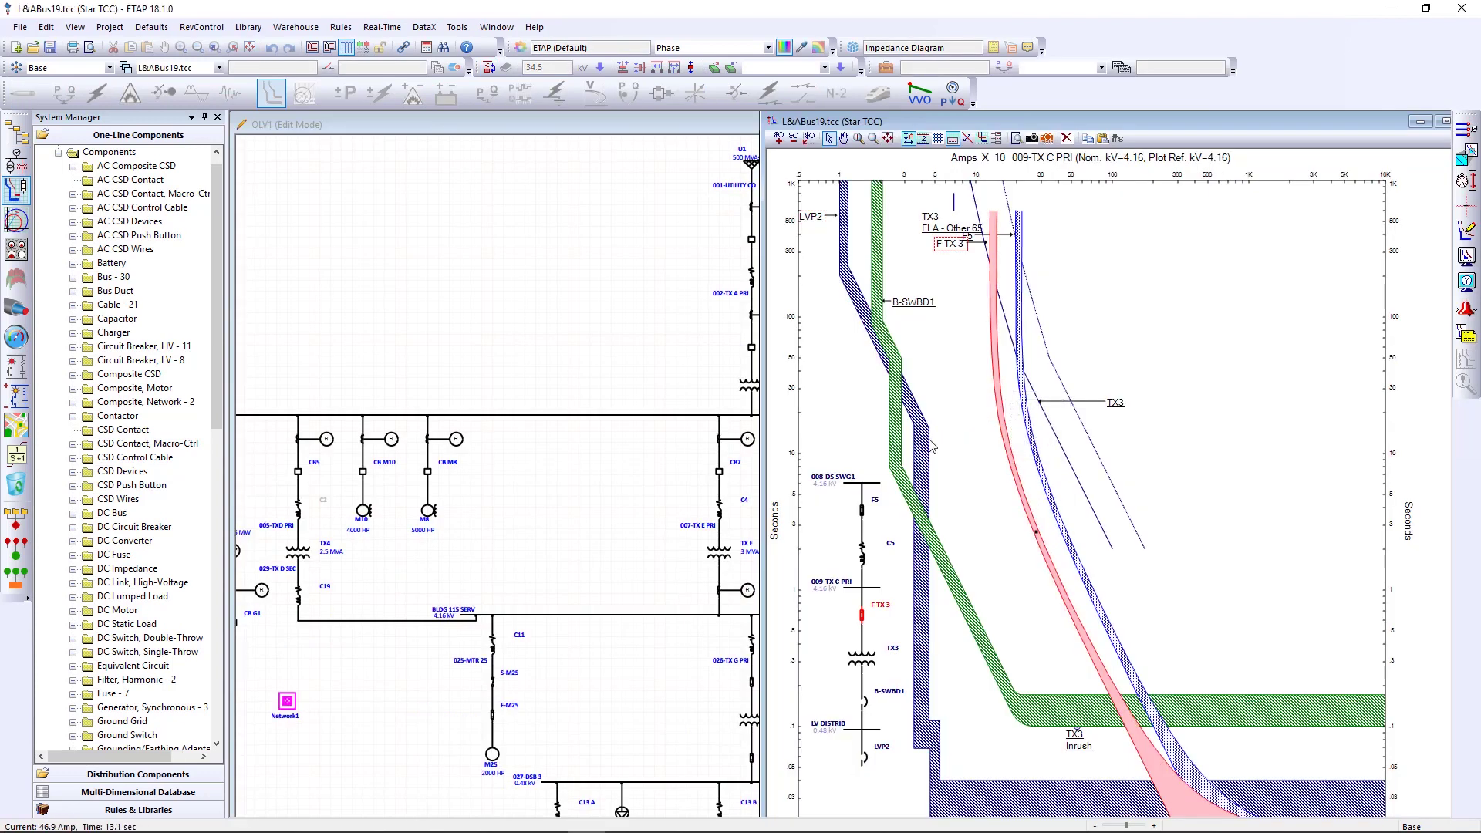
{"action": "double_click", "coordinate": [922, 449]}
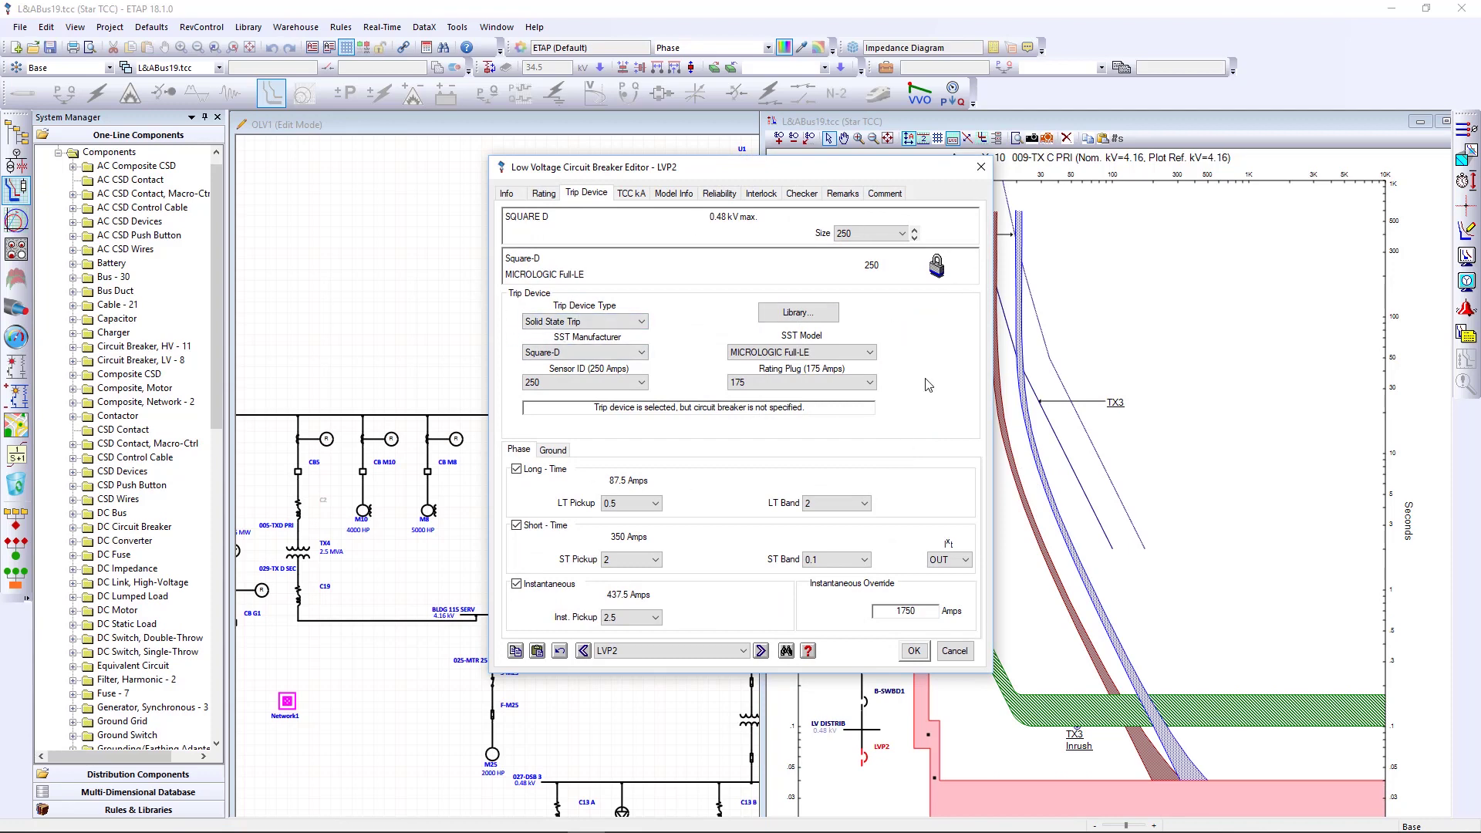
{"action": "double_click", "coordinate": [755, 389]}
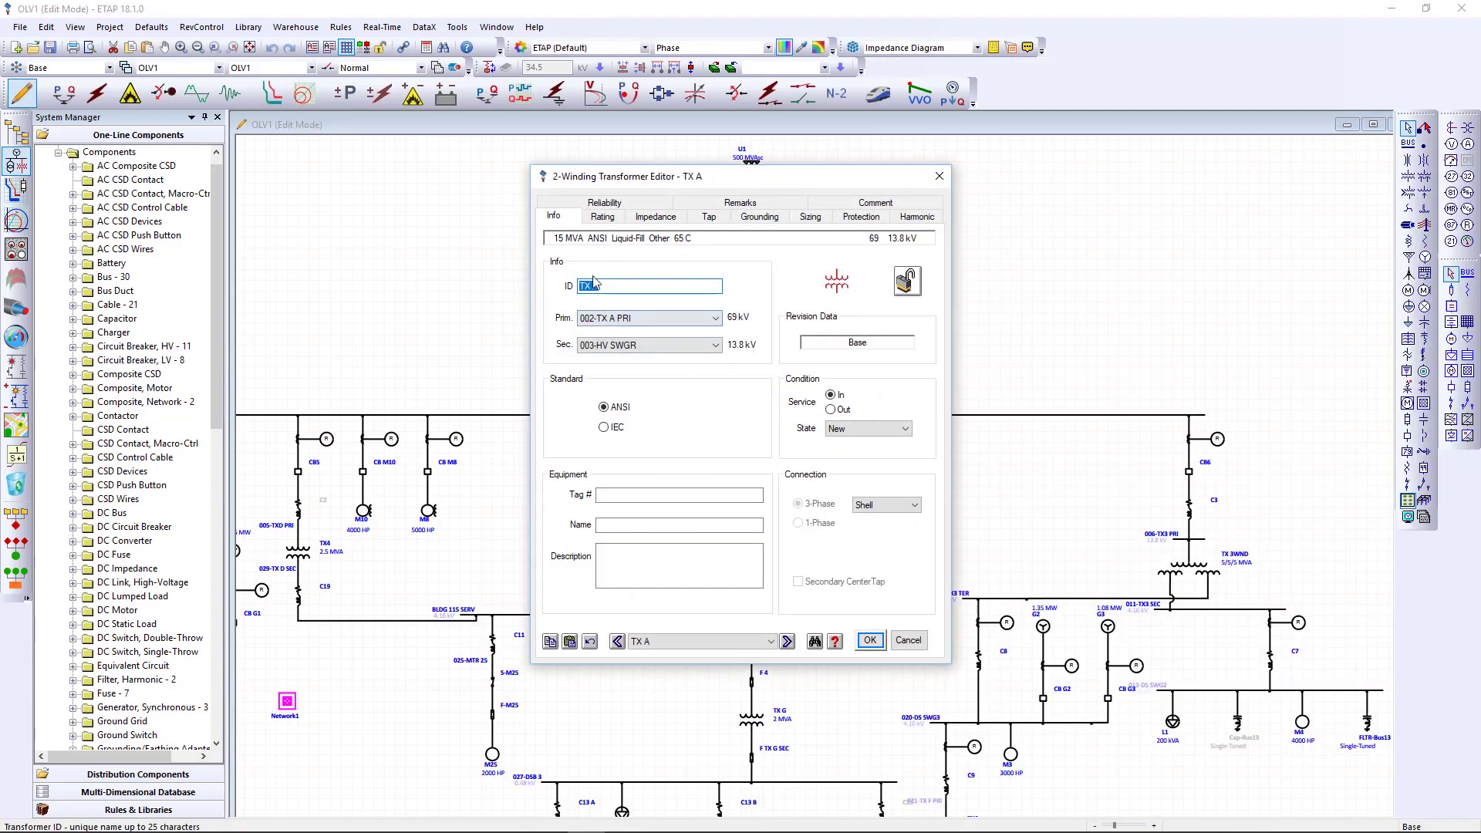
{"action": "left_click", "coordinate": [603, 217]}
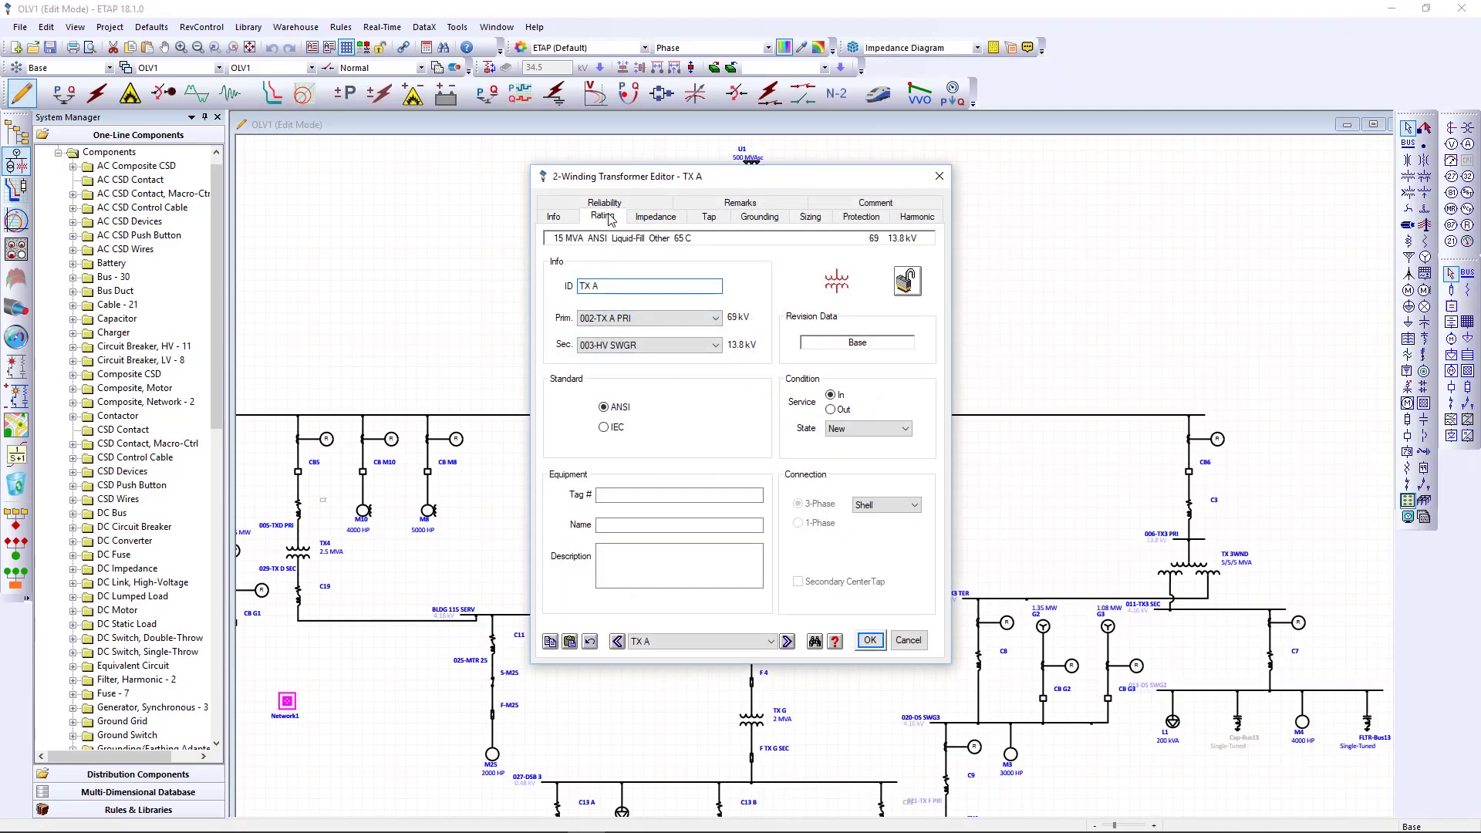
{"action": "left_click", "coordinate": [654, 218]}
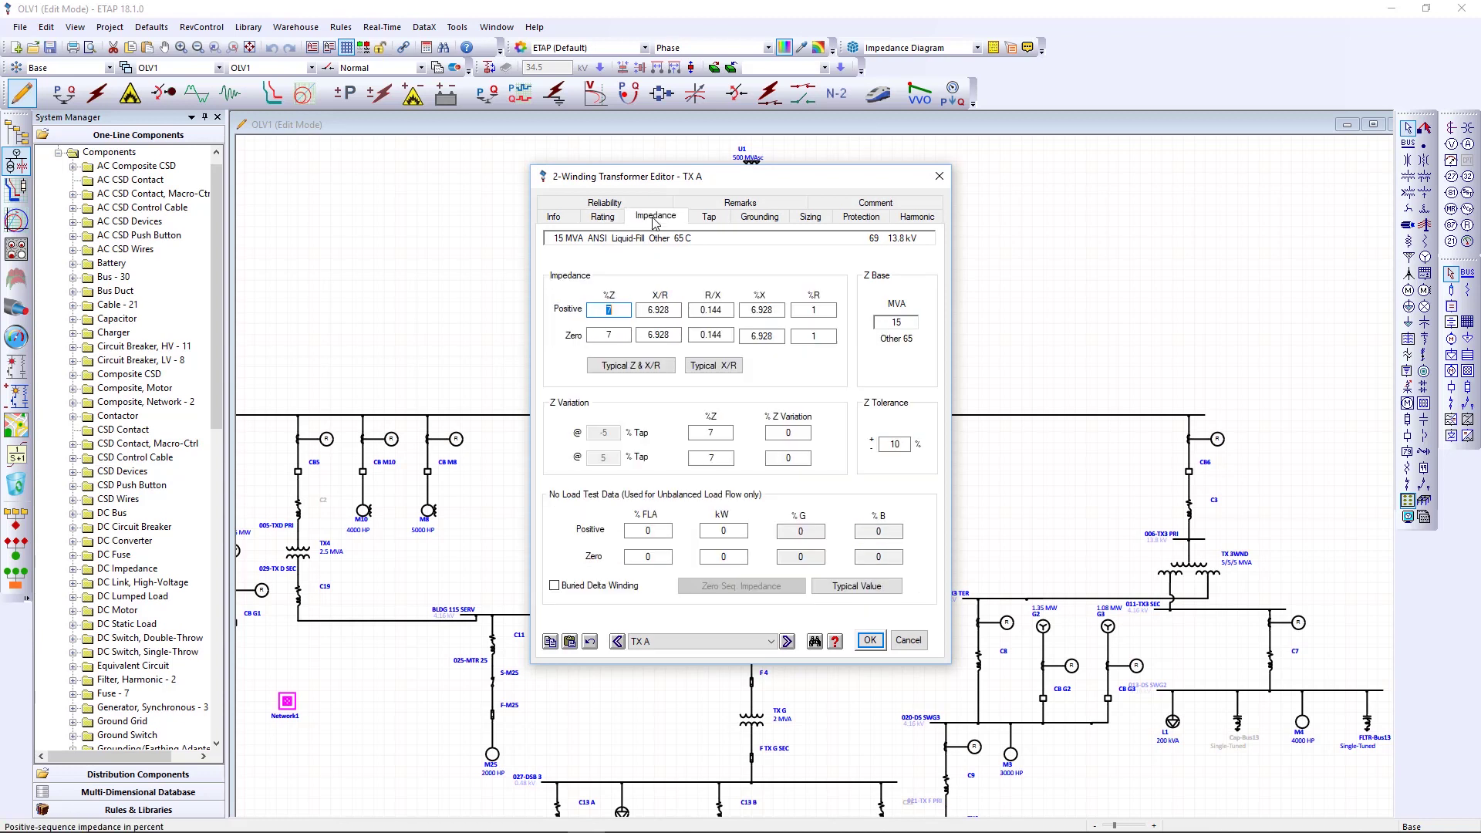
{"action": "left_click", "coordinate": [710, 218]}
{"action": "left_click", "coordinate": [747, 219]}
{"action": "left_click", "coordinate": [871, 642]}
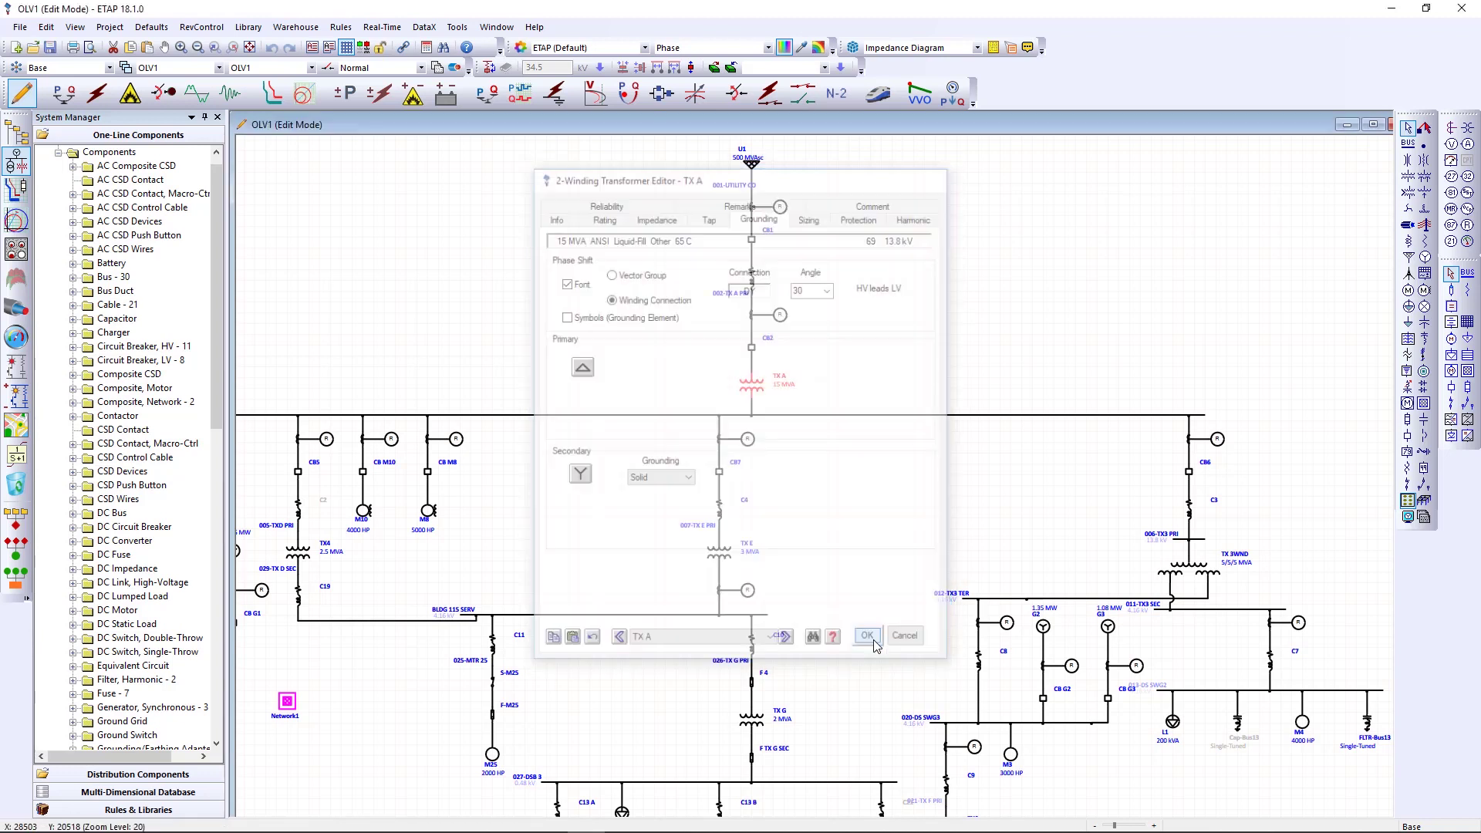
Step: Browse generator G2's ratings, capability and impedance/model data
{"action": "scroll", "coordinate": [877, 645], "scroll_direction": "down", "scroll_amount": 3}
{"action": "double_click", "coordinate": [1042, 506]}
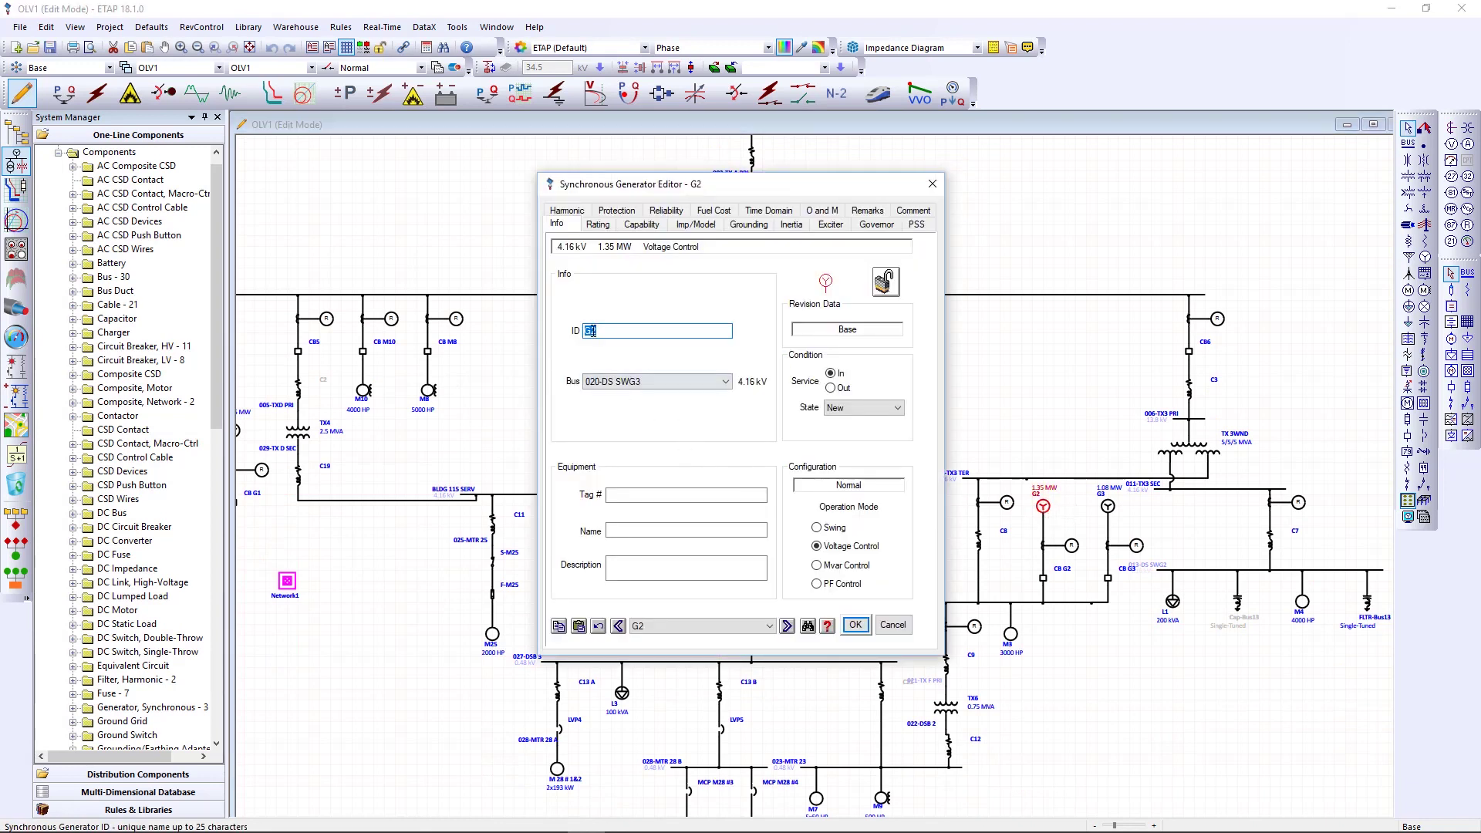
{"action": "left_click", "coordinate": [595, 224]}
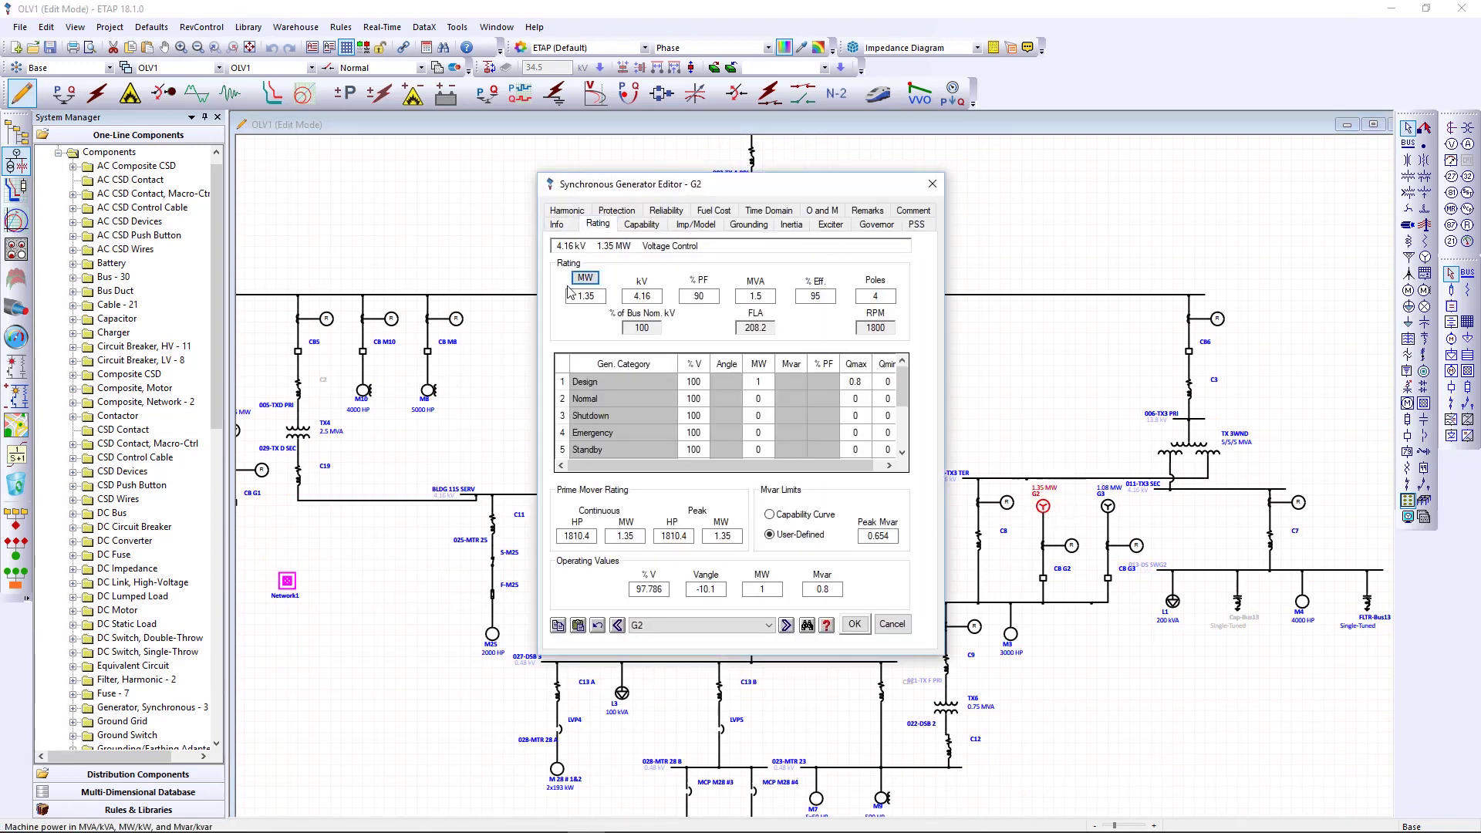
{"action": "left_click", "coordinate": [641, 225]}
{"action": "left_click", "coordinate": [694, 225]}
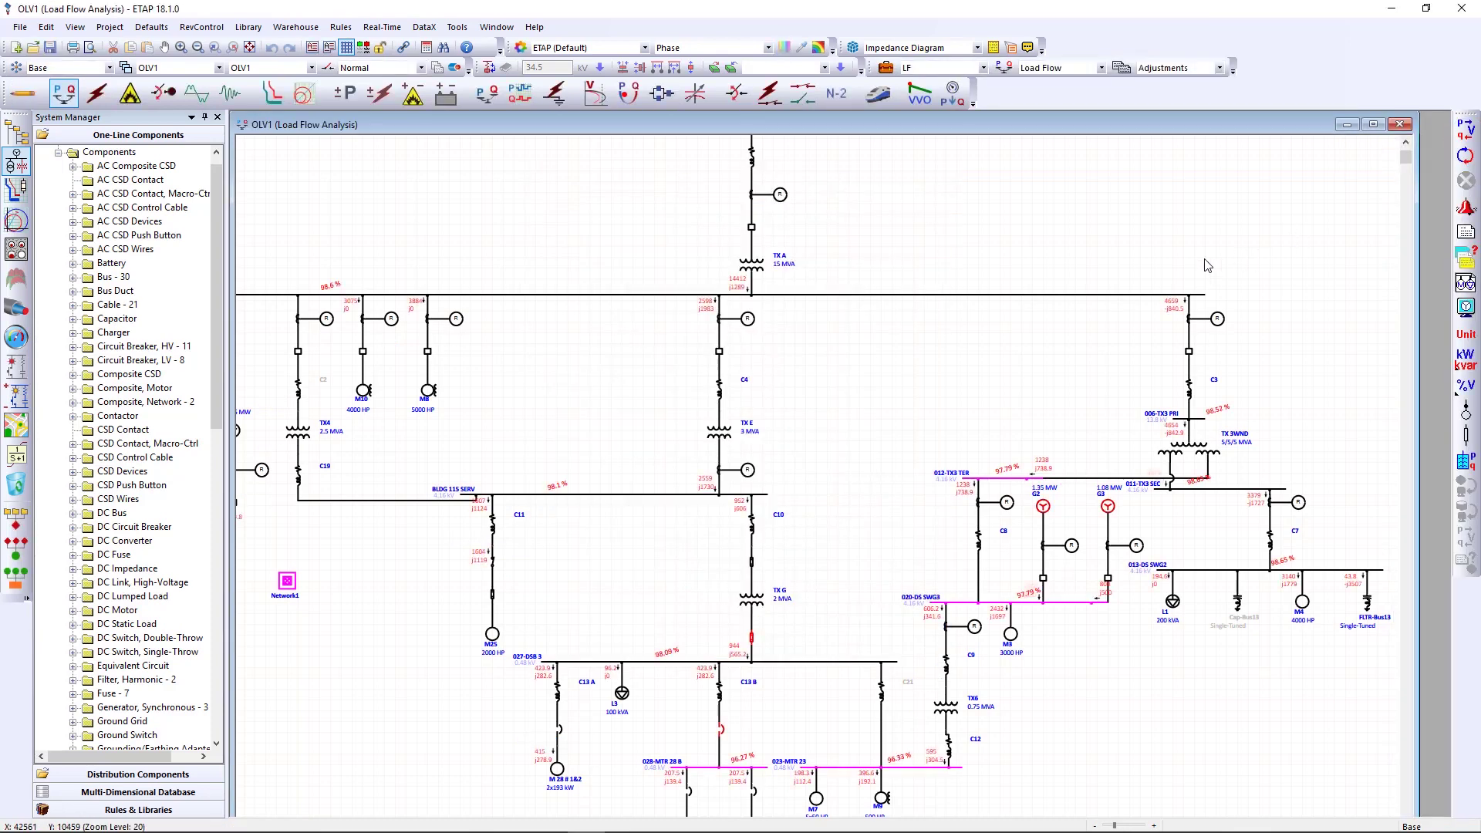
Step: Fault the main bus below TX A and run the short-circuit study
{"action": "scroll", "coordinate": [862, 320], "scroll_direction": "up", "scroll_amount": 2}
{"action": "left_click", "coordinate": [97, 93]}
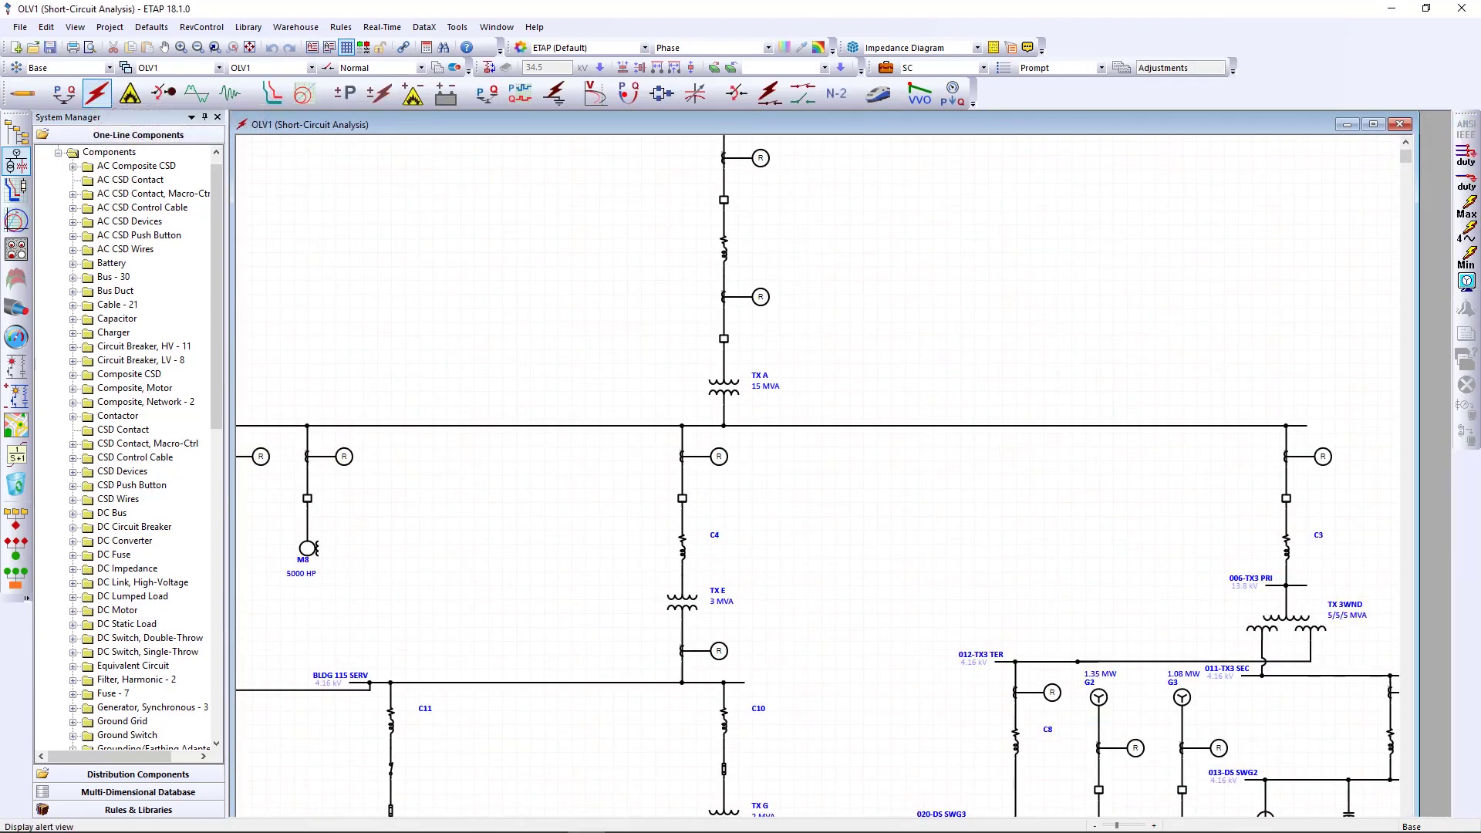
{"action": "left_click", "coordinate": [1114, 427]}
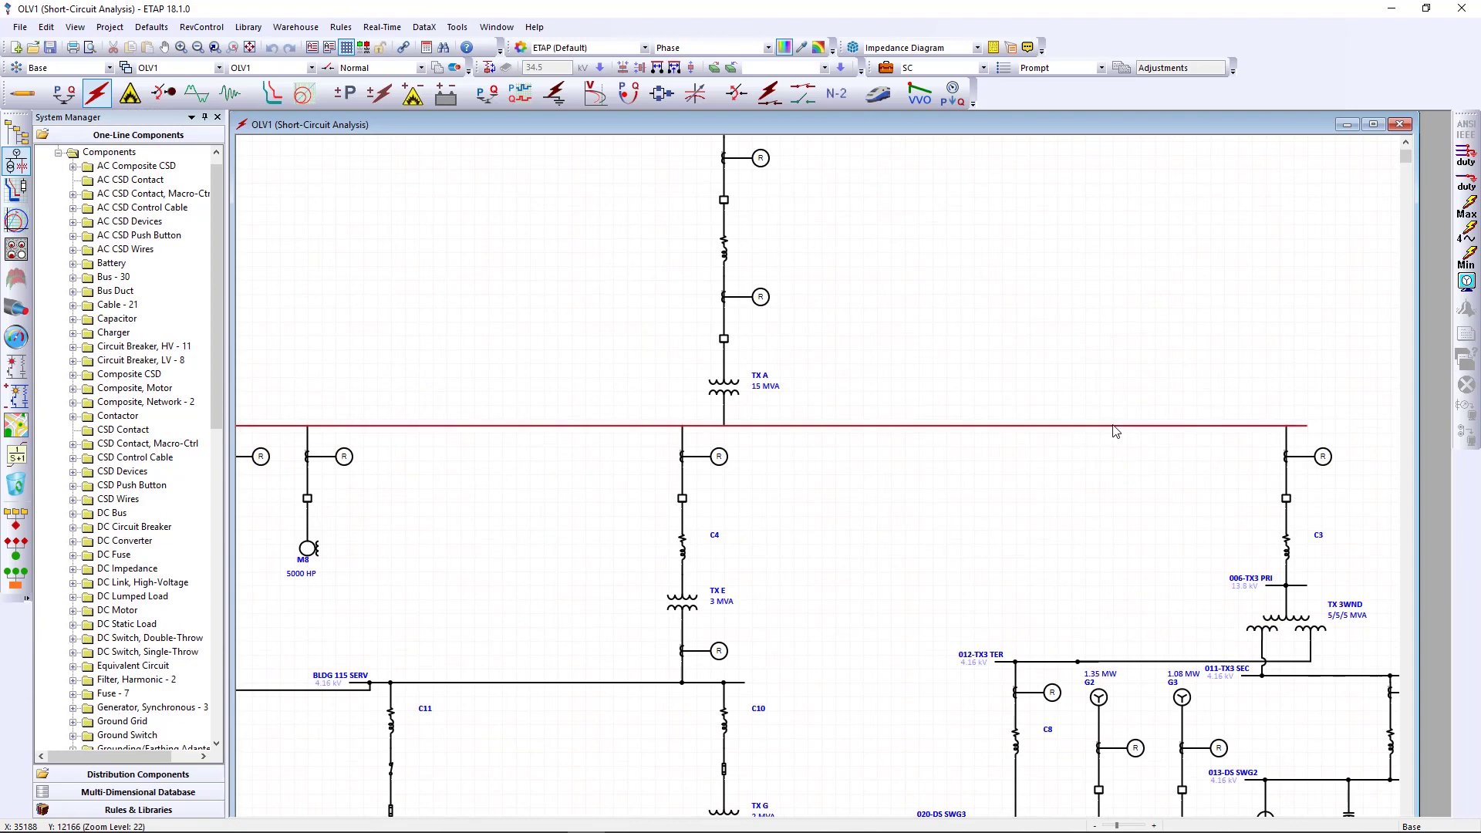
{"action": "right_click", "coordinate": [1115, 428]}
{"action": "left_click", "coordinate": [1130, 460]}
{"action": "left_click", "coordinate": [1465, 157]}
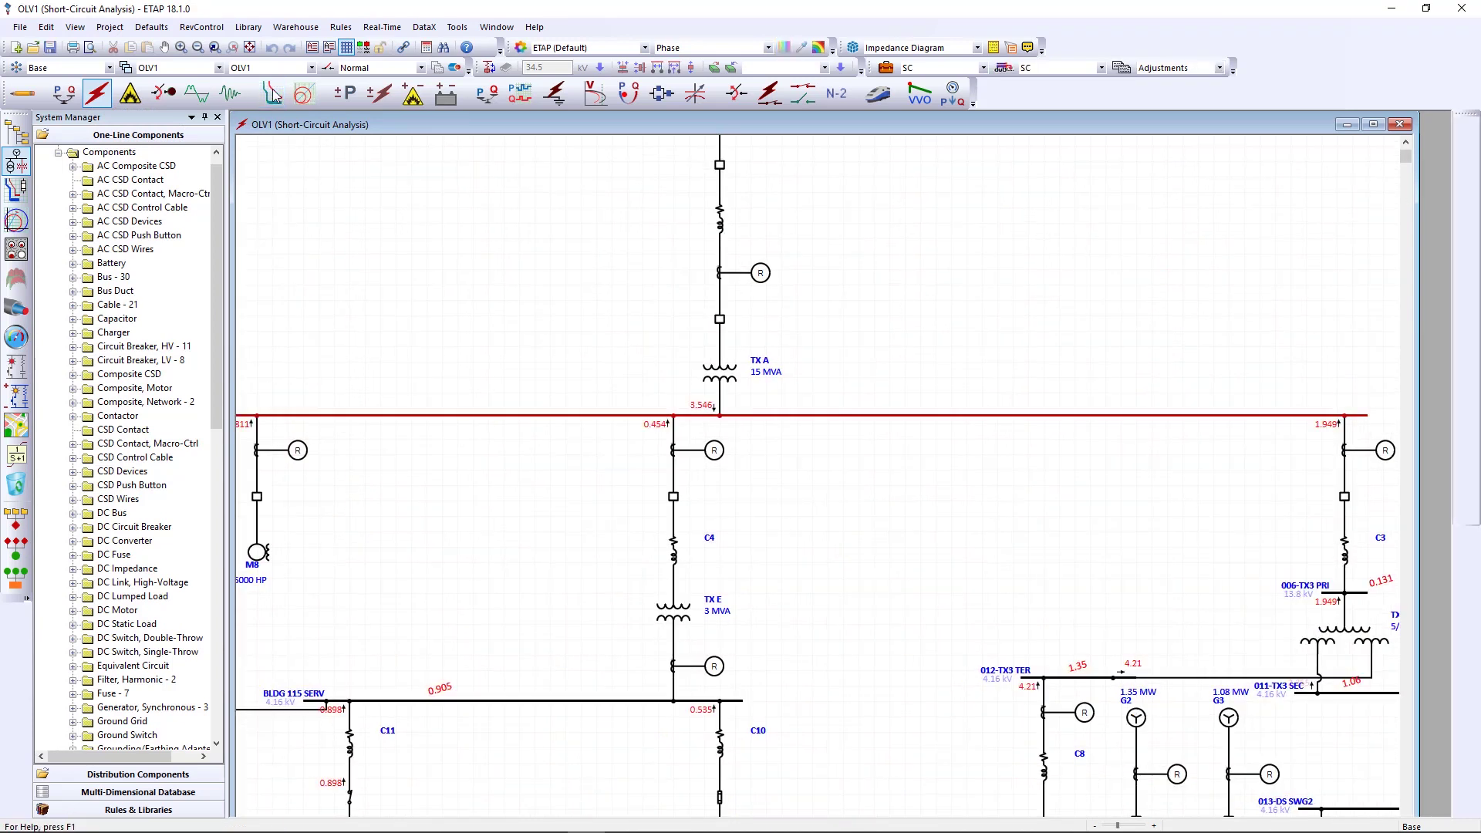
Step: In Star mode, fault bus BLDG 115 SERV to show the 6.763 kA trip sequence
{"action": "left_click", "coordinate": [271, 93]}
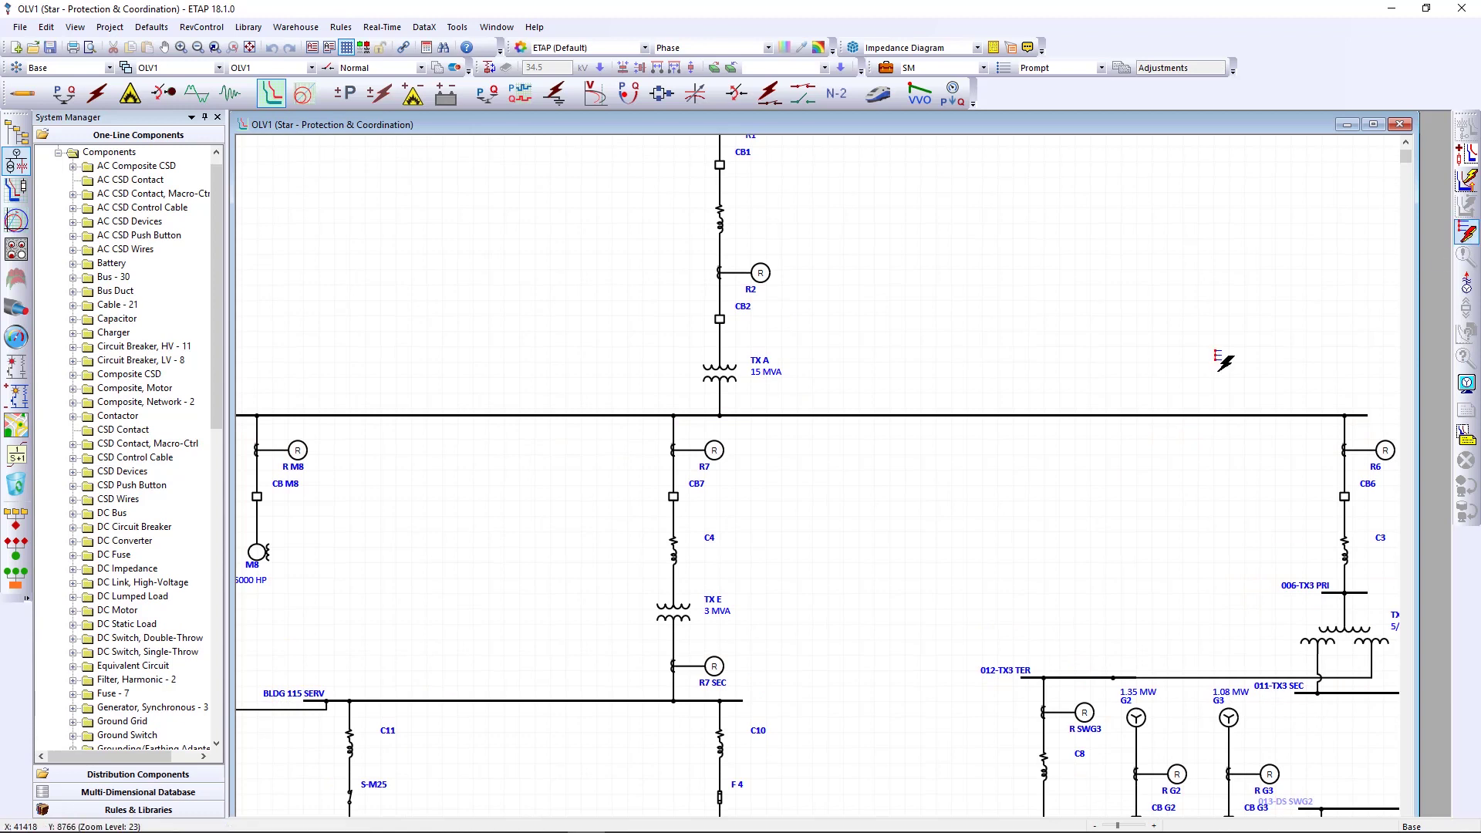
{"action": "left_click", "coordinate": [598, 698]}
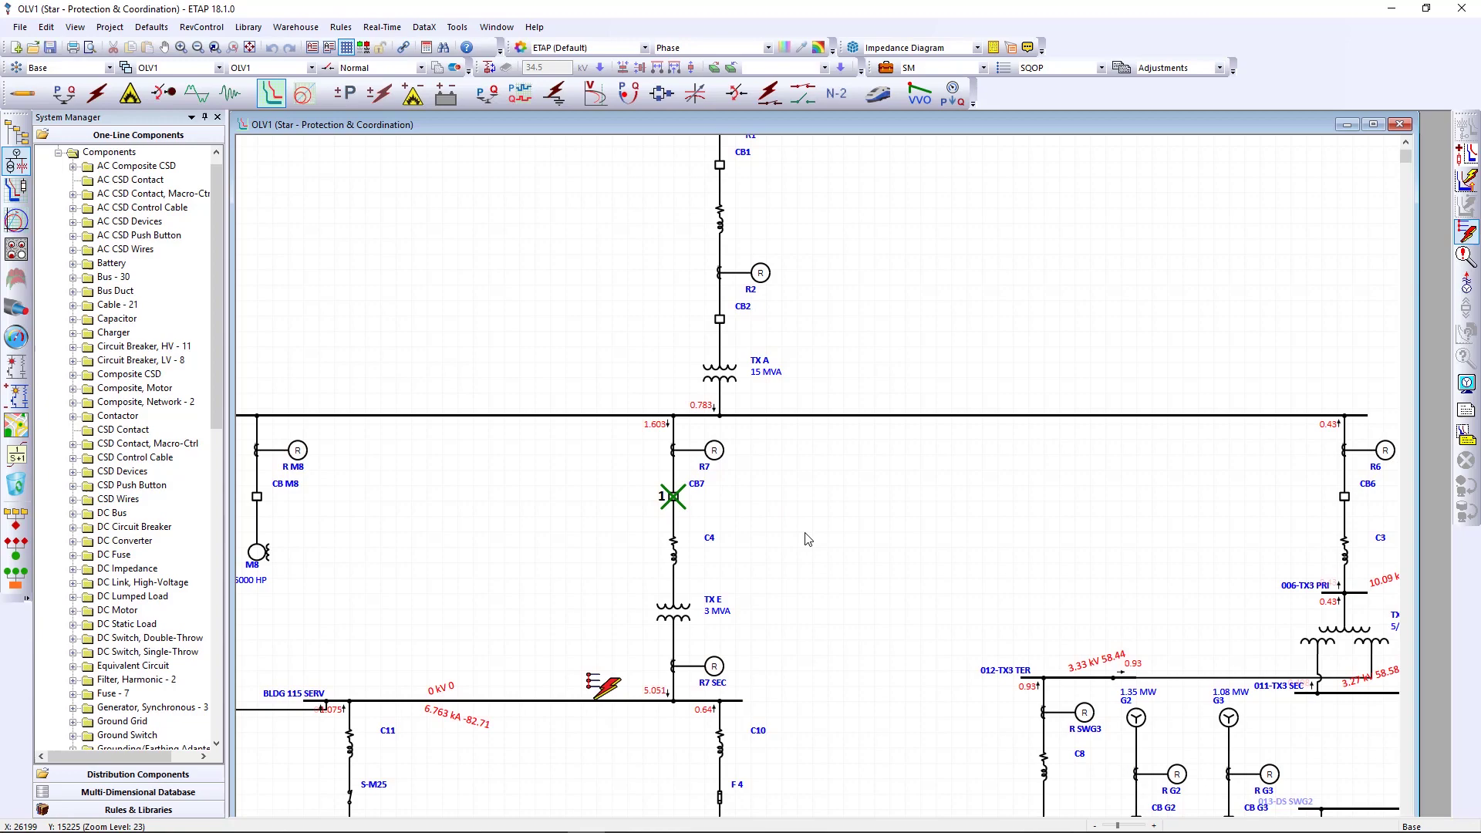
{"action": "scroll", "coordinate": [807, 538], "scroll_direction": "down", "scroll_amount": 1}
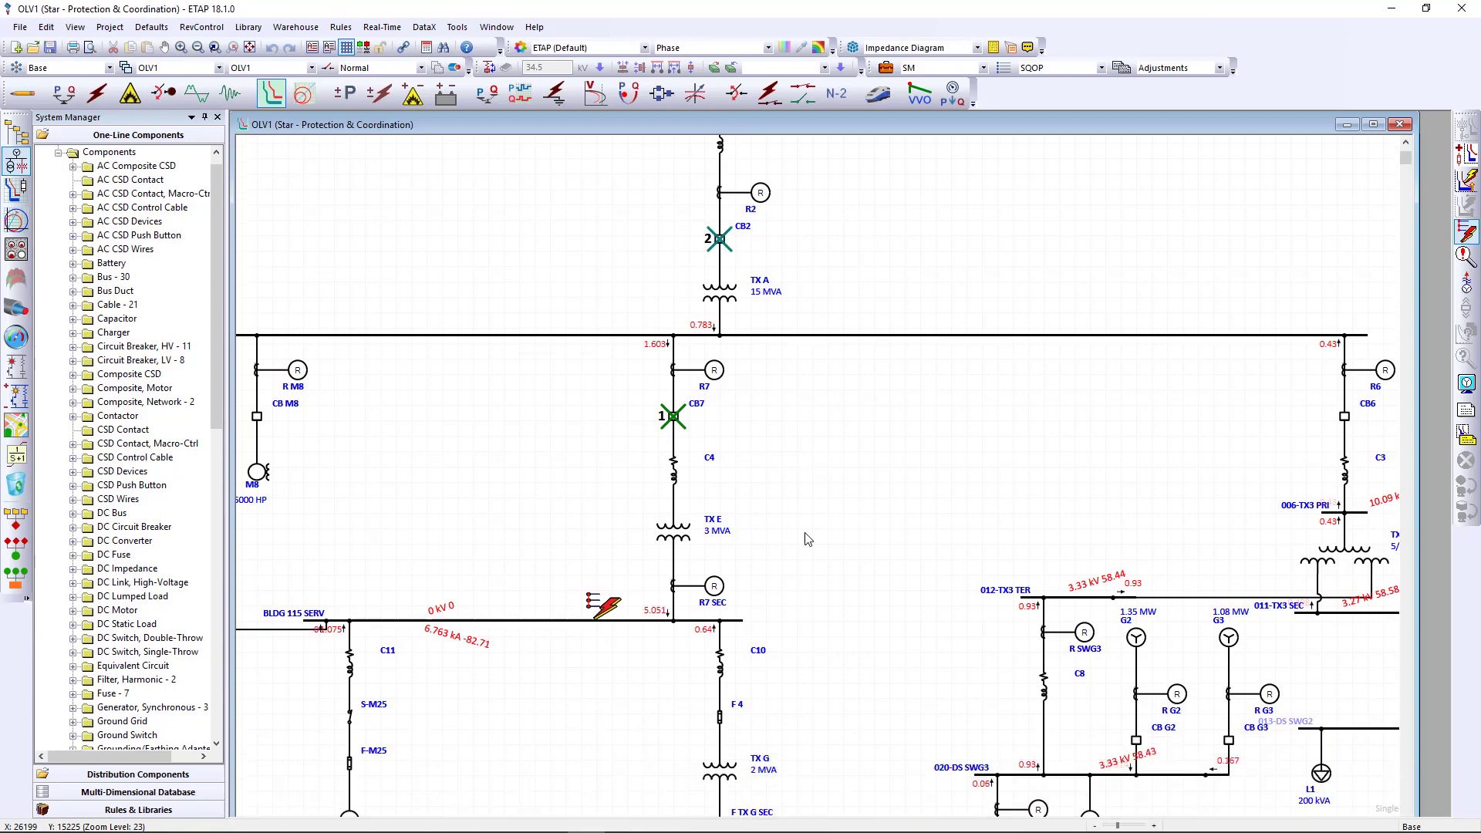
{"action": "scroll", "coordinate": [808, 539], "scroll_direction": "down", "scroll_amount": 1}
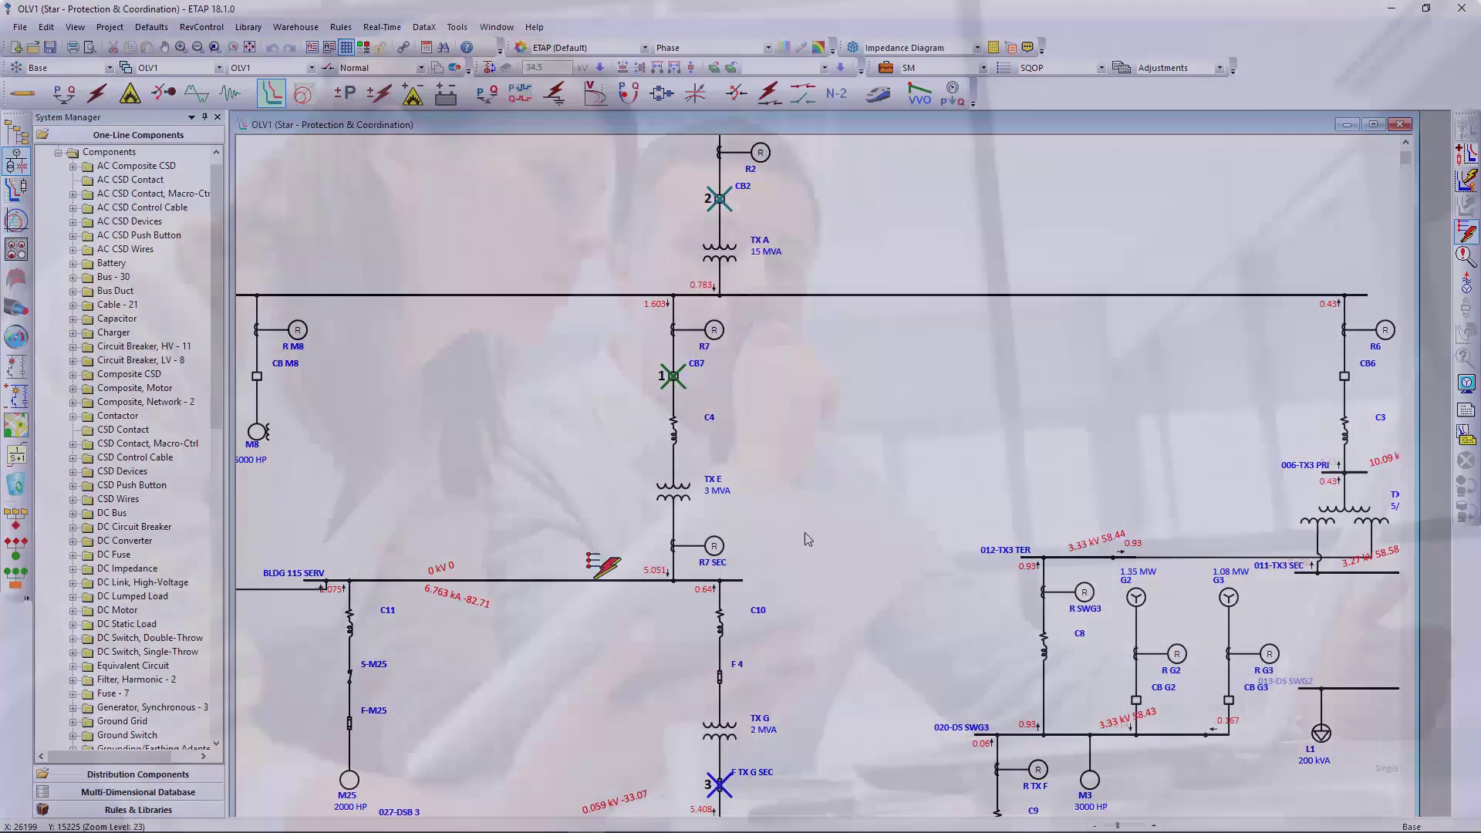